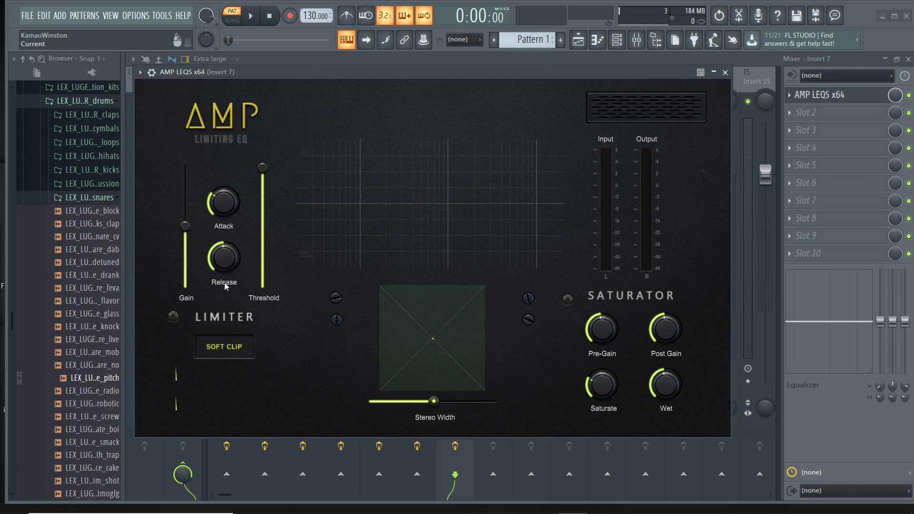
Step: Try the limiter's Soft Clip option and sweep the Stereo Width control, returning it to the centre
click(226, 351)
mouse_move(434, 401)
mouse_down()
mouse_move(549, 402)
mouse_move(430, 405)
mouse_up()
drag(433, 406, 289, 408)
Step: Add EQ bands with low, mid and high boosts plus a mid cut, and adjust the Q width
drag(363, 205, 365, 169)
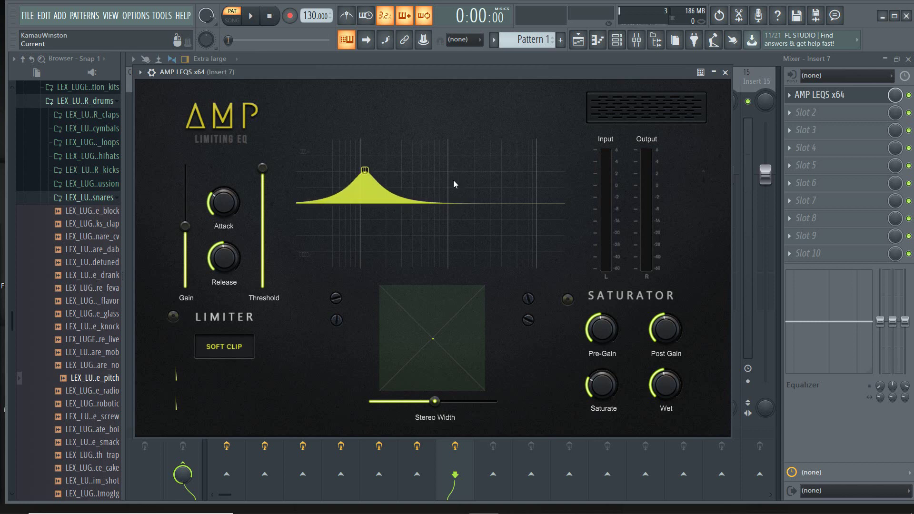
drag(453, 180, 457, 236)
drag(523, 204, 524, 173)
scroll(456, 237, down, 5)
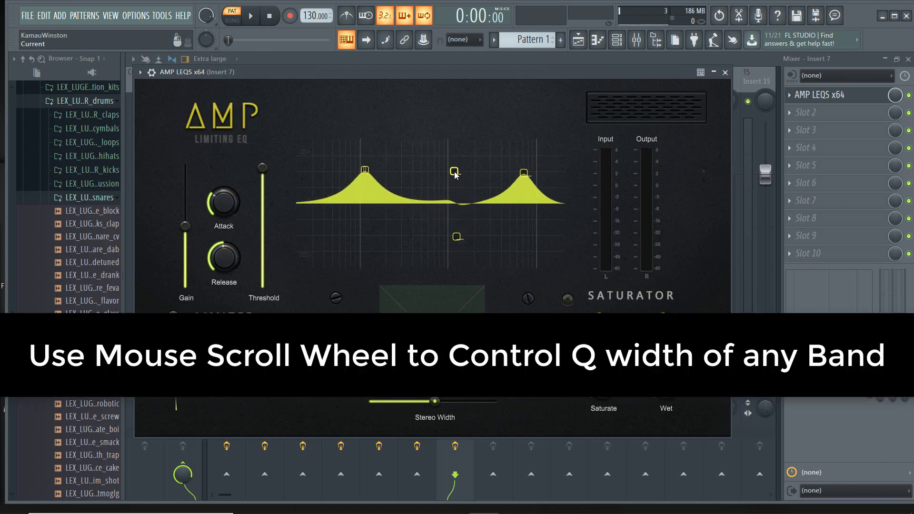
drag(450, 174, 430, 166)
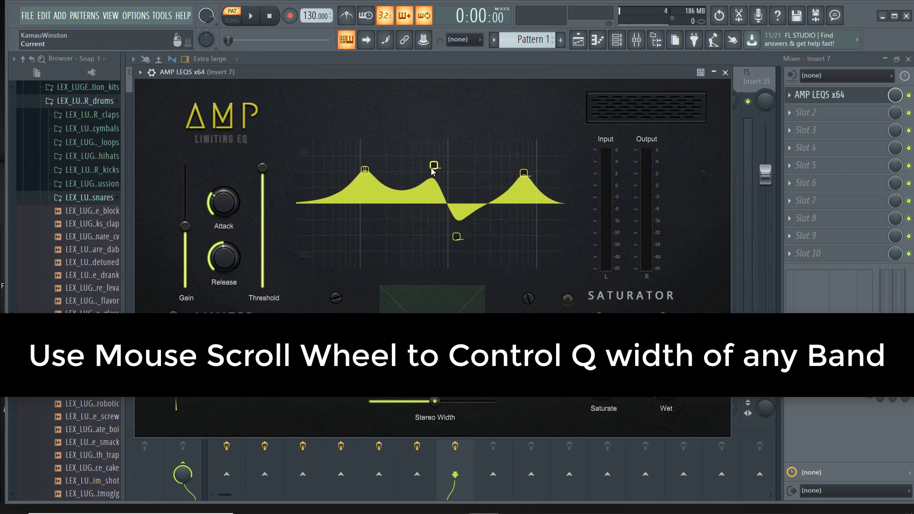
Step: Add a low-frequency cut band, change its type to Low Pass, and move it to the high frequencies
click(316, 224)
mouse_move(315, 223)
mouse_down()
mouse_move(338, 234)
mouse_move(330, 231)
mouse_up()
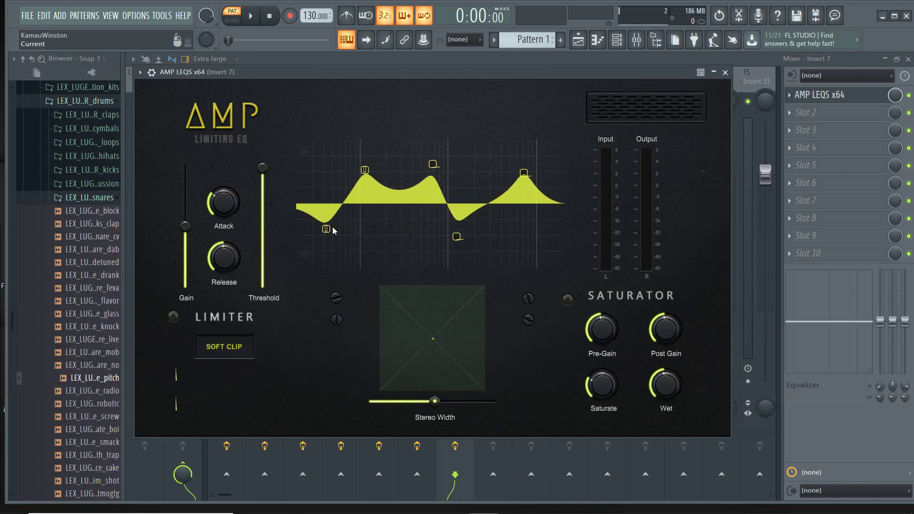
right_click(330, 230)
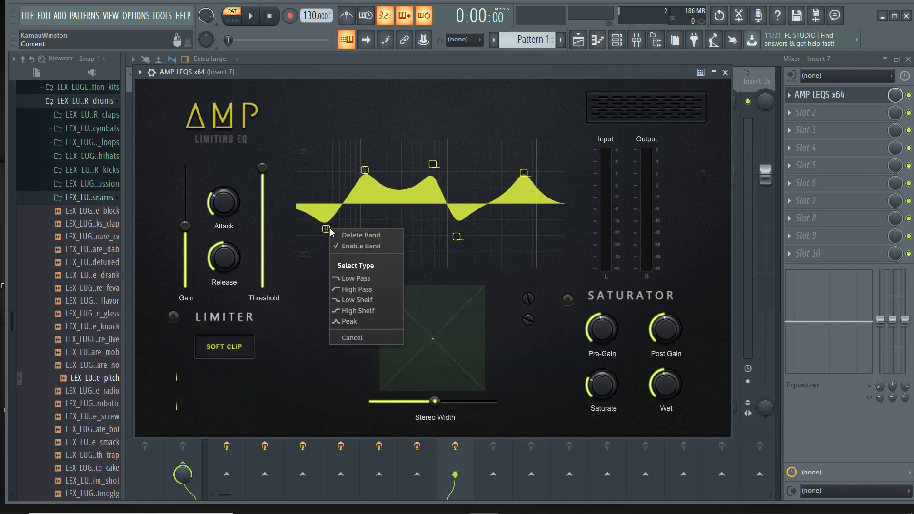
click(361, 279)
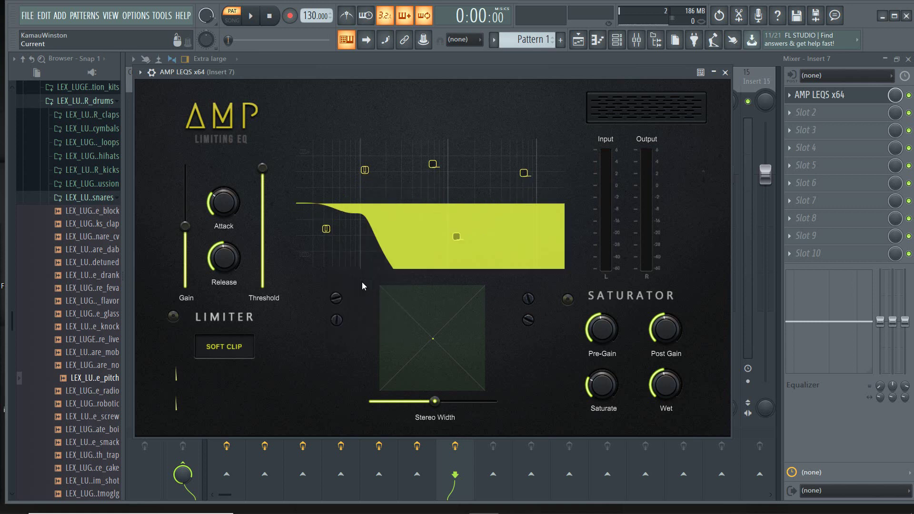
drag(326, 232, 526, 220)
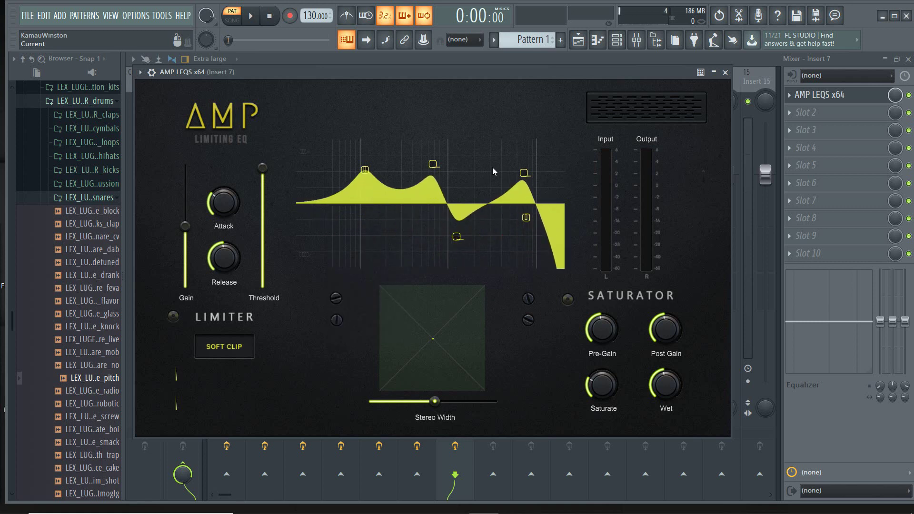
Step: Delete all the bands from the equalizer
right_click(481, 177)
click(413, 184)
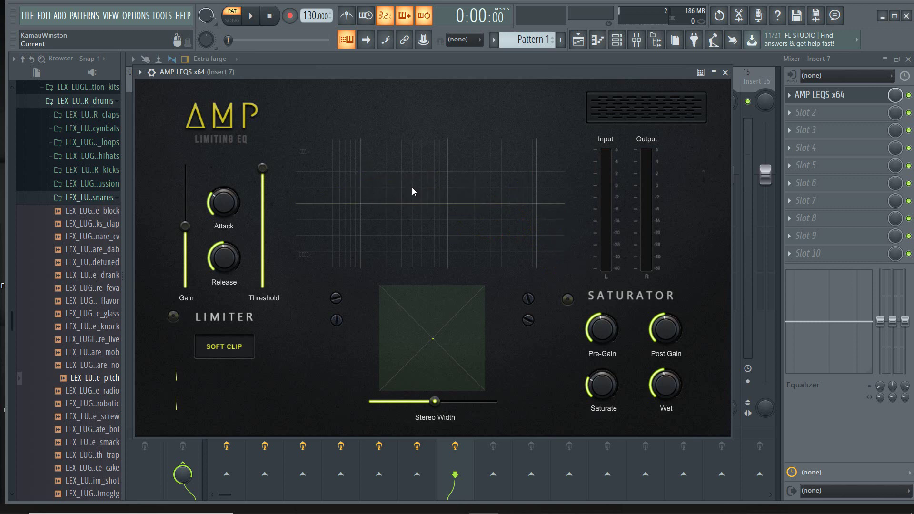
Step: Add a new EQ band, set its type to High Shelf, and move it to the mids with a boost
click(500, 200)
right_click(500, 200)
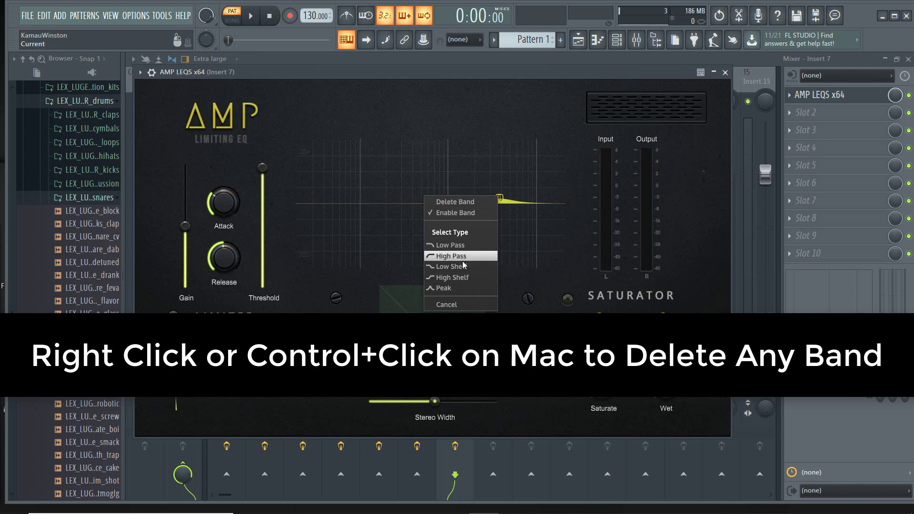
click(465, 278)
drag(499, 199, 431, 182)
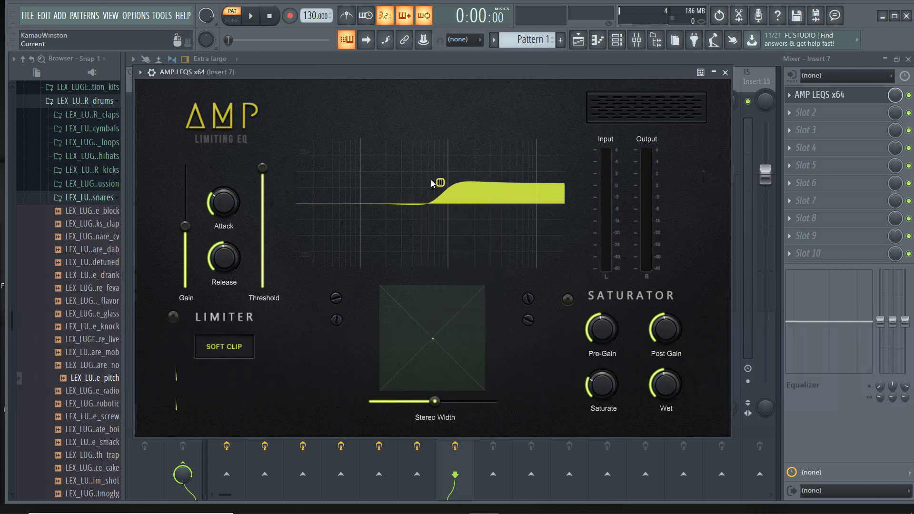
Step: Switch the mid EQ band's type to High Pass, and then to Low Pass
right_click(432, 182)
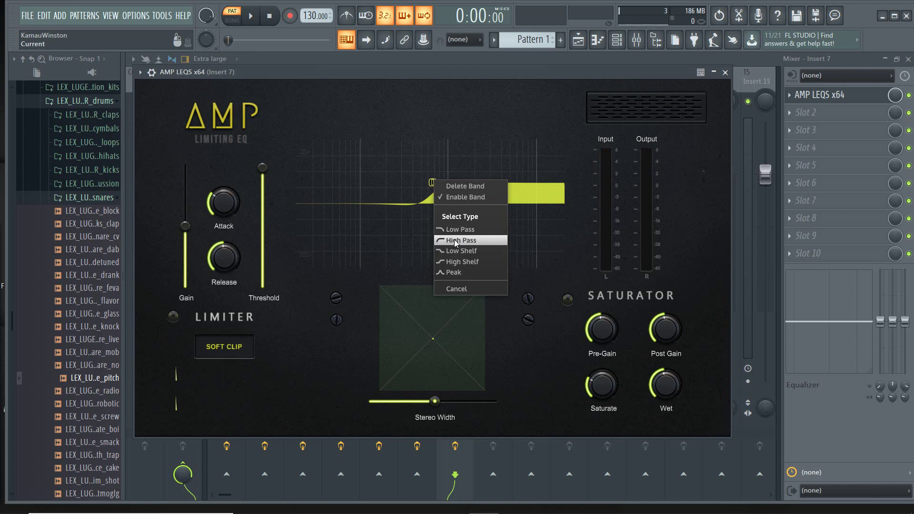
click(456, 242)
mouse_move(432, 182)
mouse_down()
mouse_move(362, 180)
mouse_move(476, 181)
mouse_move(436, 183)
mouse_up()
right_click(405, 180)
click(446, 230)
Step: Change the EQ band's type to Peak and move it to the low frequencies with a strong boost
right_click(435, 183)
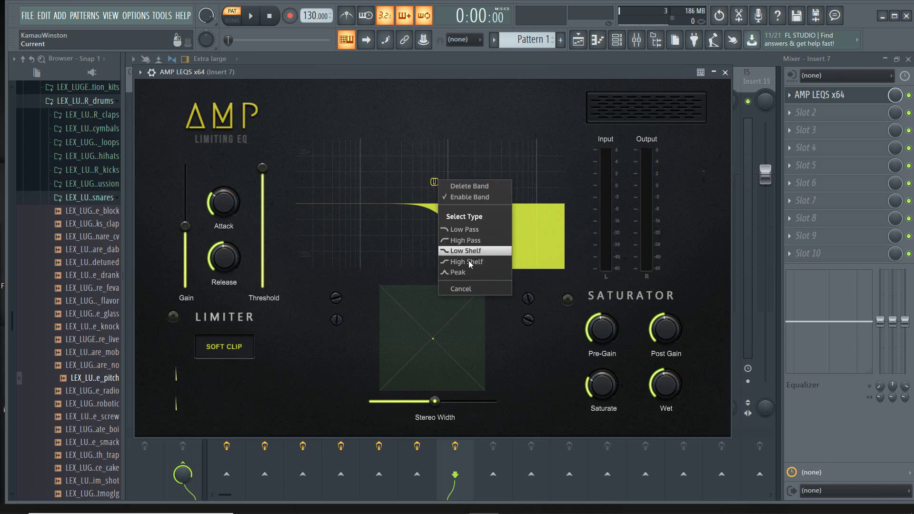
click(462, 272)
drag(434, 183, 342, 164)
Step: Add several EQ bands with slight boosts around the mids and a deep cut in the highs
click(442, 203)
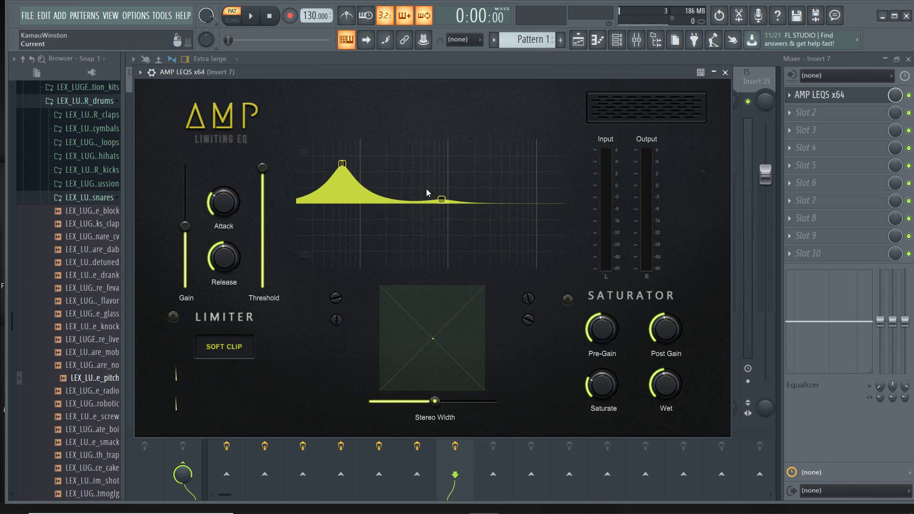
drag(422, 198, 432, 181)
drag(492, 204, 504, 253)
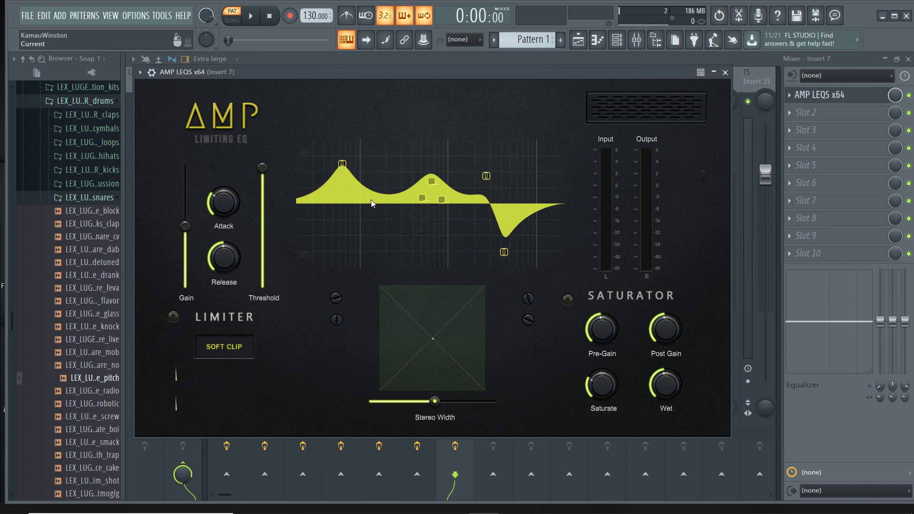
Step: Delete each EQ band one by one until the equalizer curve is flat
right_click(486, 175)
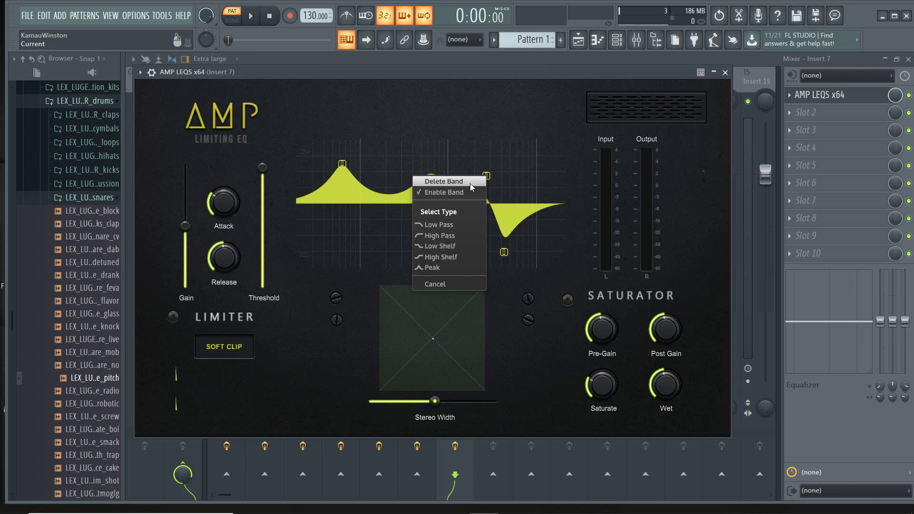
click(469, 182)
right_click(442, 204)
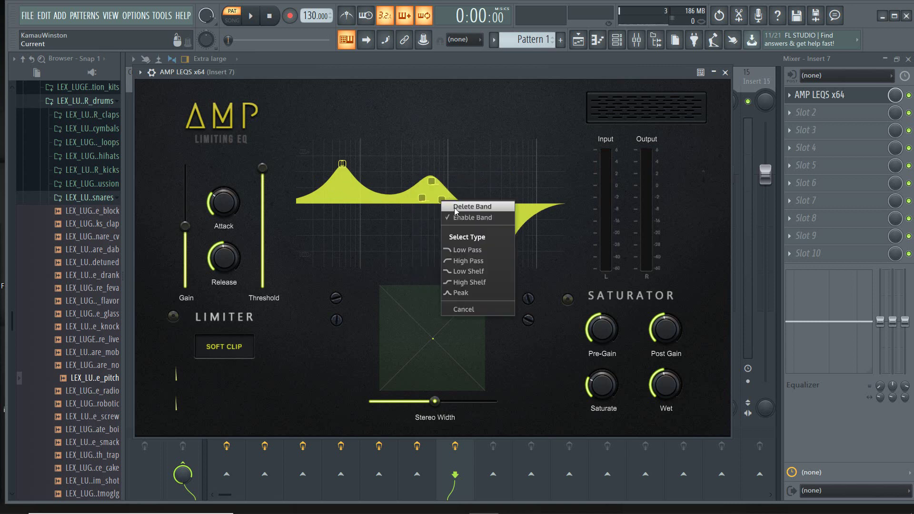
click(455, 208)
right_click(434, 184)
click(448, 188)
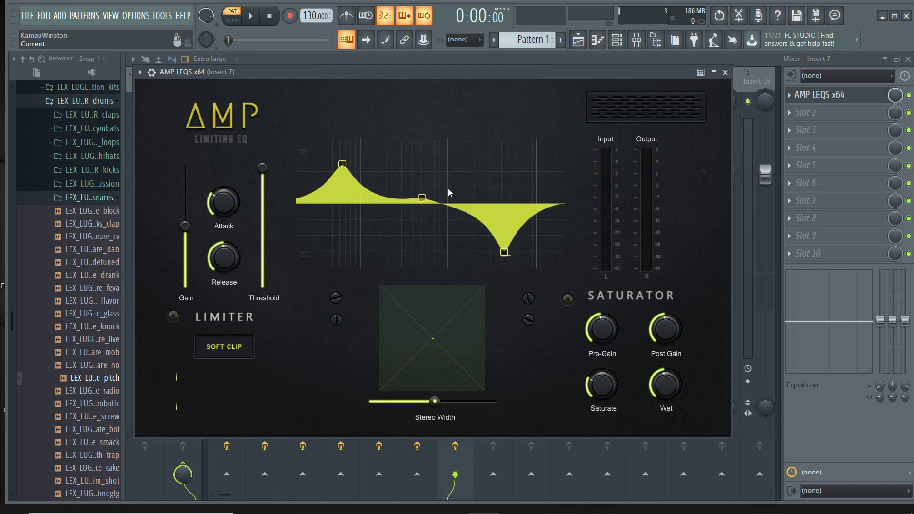
right_click(423, 202)
click(435, 204)
right_click(344, 166)
click(349, 170)
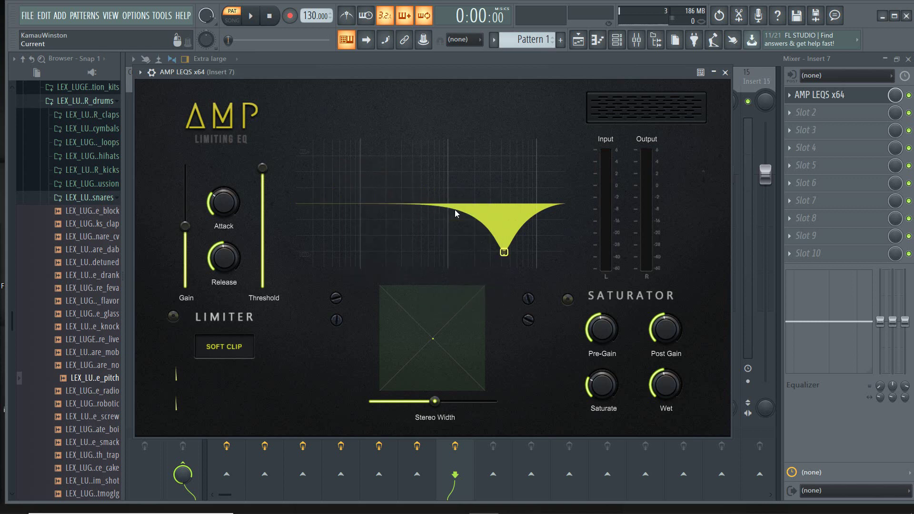
right_click(504, 253)
click(493, 257)
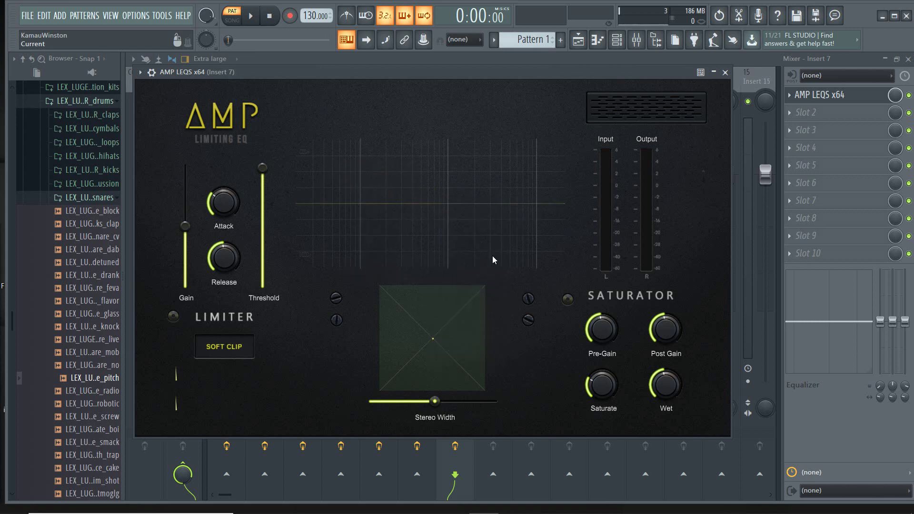
Step: Enable the saturator, raise its Pre-Gain to maximum, and lower the Saturate and Wet amounts
click(567, 299)
drag(502, 74, 516, 61)
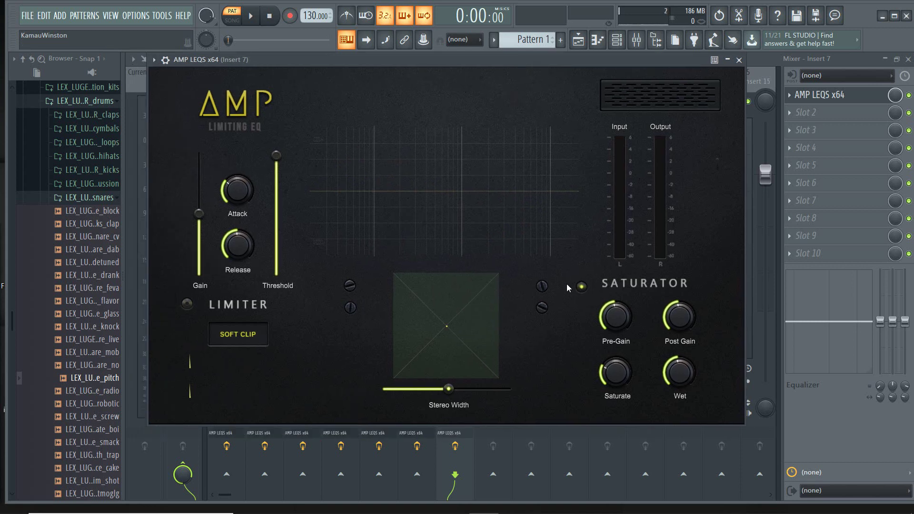
drag(613, 321, 609, 261)
drag(616, 370, 616, 382)
drag(682, 376, 687, 419)
scroll(680, 373, up, 1)
scroll(683, 371, up, 2)
scroll(686, 376, up, 3)
scroll(619, 371, up, 4)
Step: Enable the limiter, shorten its attack and release, and lower its threshold by about a third
drag(251, 249, 245, 232)
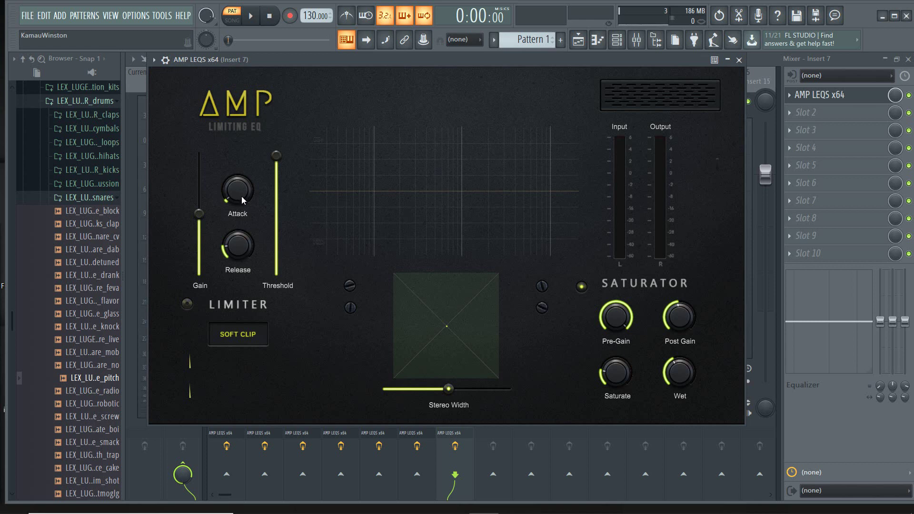
drag(323, 61, 417, 66)
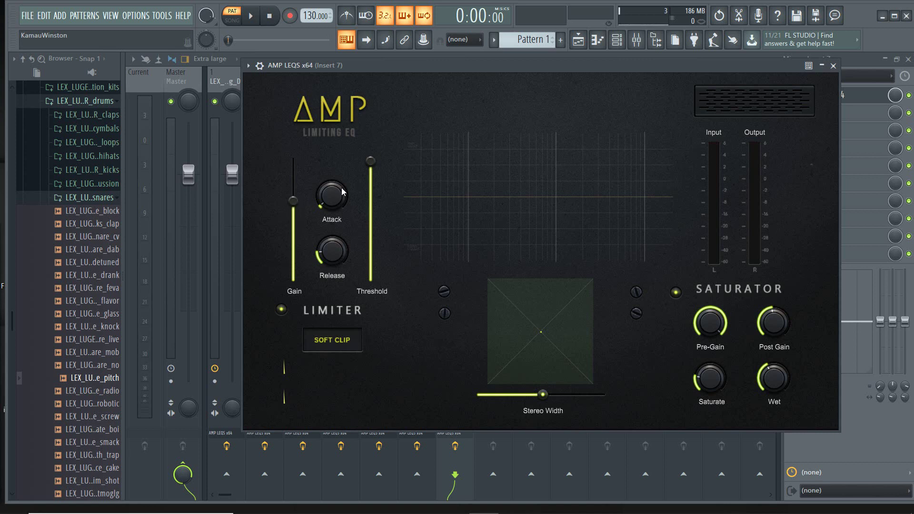
drag(371, 161, 371, 200)
drag(371, 200, 371, 204)
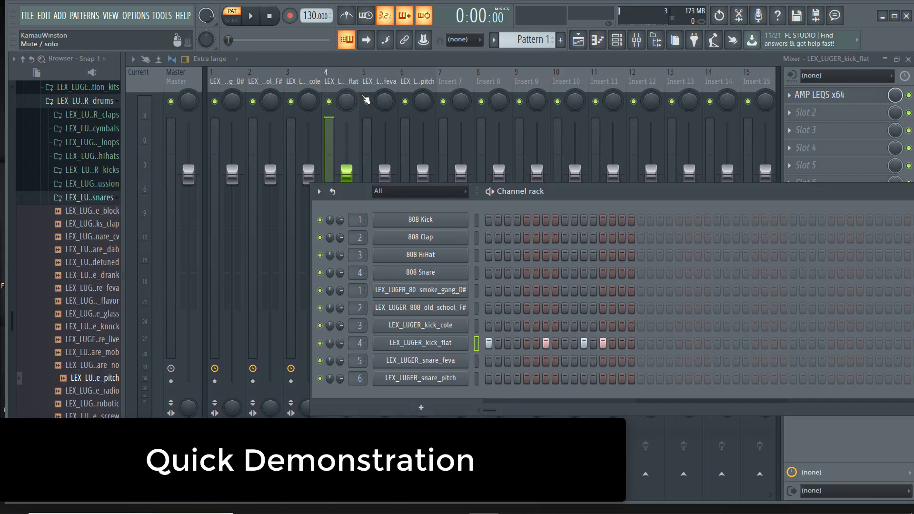
Step: Play the pattern and open the AMP LEQS x64 effect on the LEX_LUGER_kick_flat mixer track
click(262, 20)
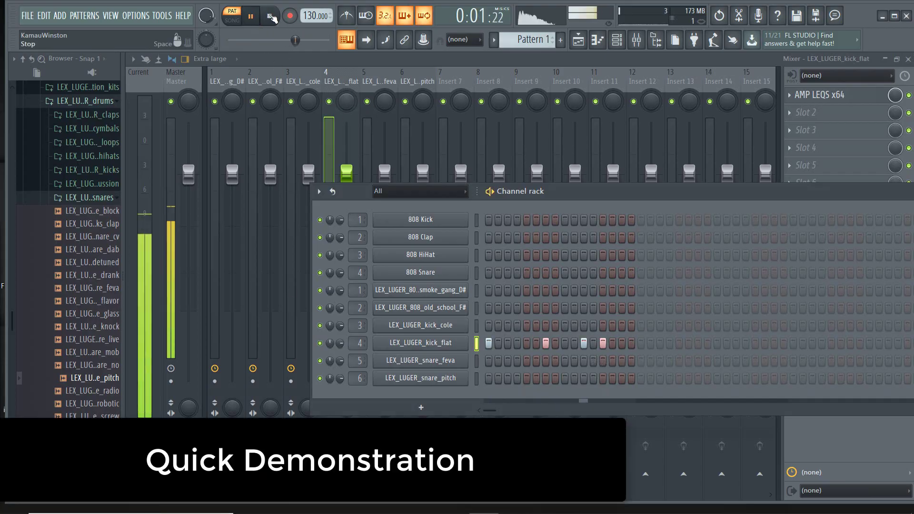
drag(598, 190, 594, 293)
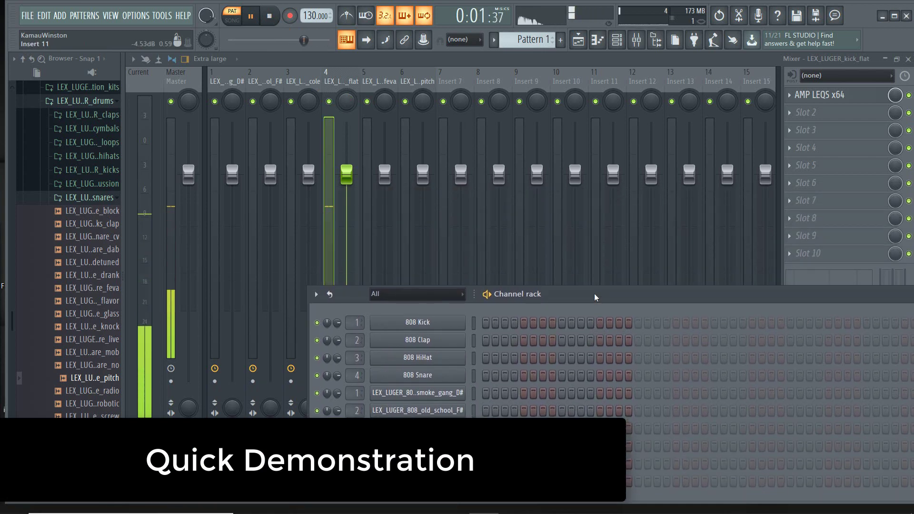
key(F6)
click(819, 95)
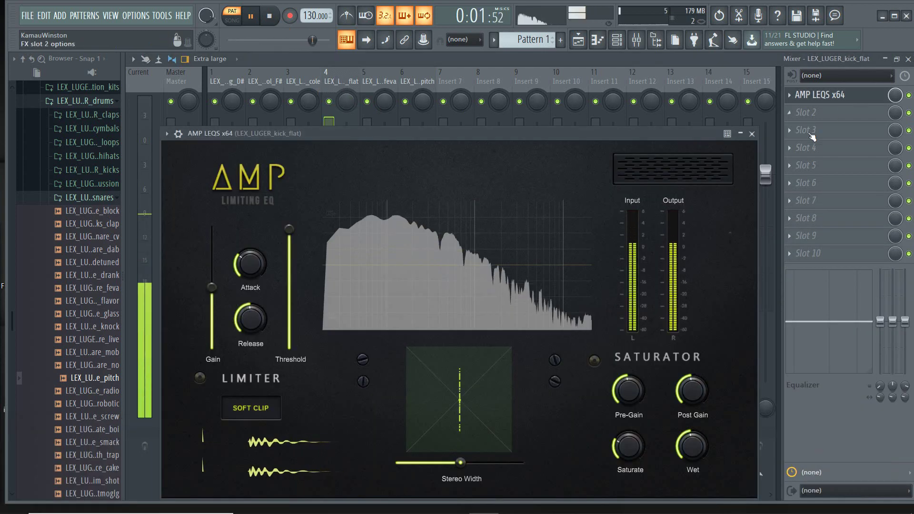
drag(473, 135, 550, 78)
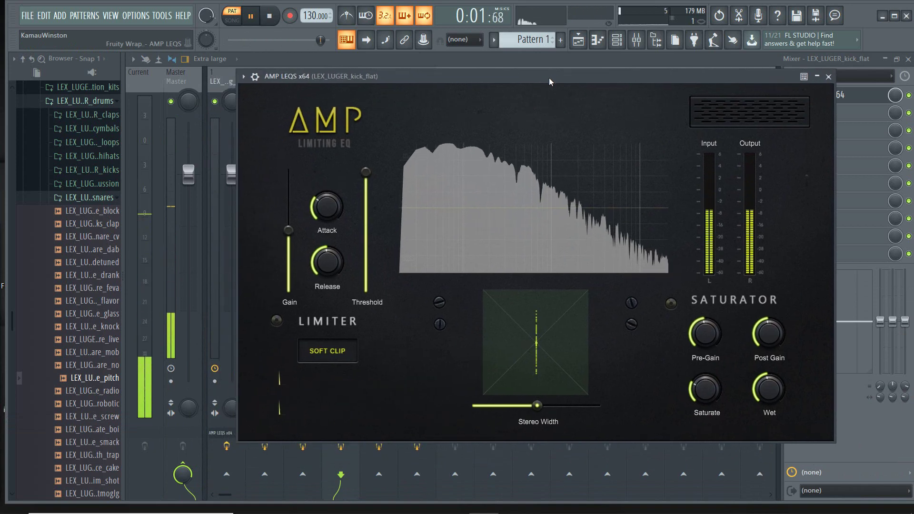
Step: Add a slight upper-mid EQ boost on the kick and enable the saturator with maximum Pre-Gain and low Wet
mouse_move(590, 192)
mouse_down()
mouse_move(585, 180)
mouse_move(574, 183)
mouse_move(574, 204)
mouse_move(548, 187)
mouse_move(543, 203)
mouse_move(576, 196)
mouse_up()
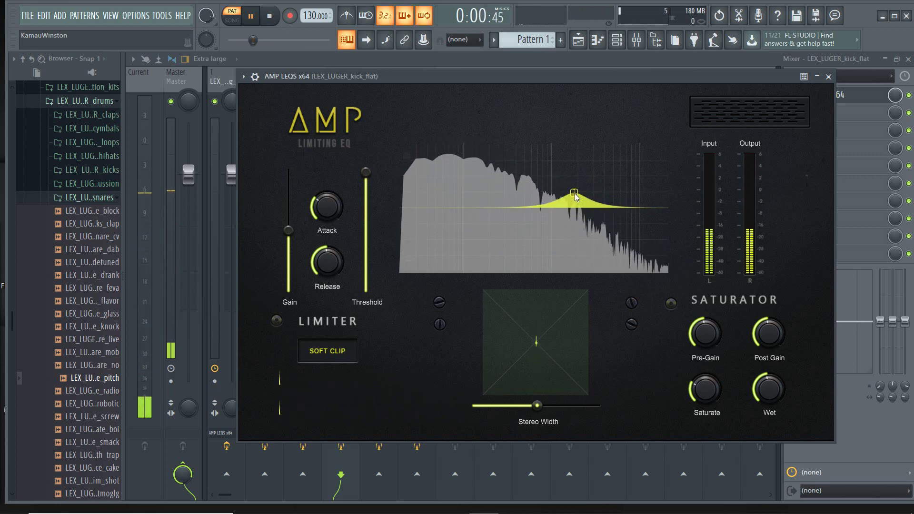
drag(576, 194, 574, 200)
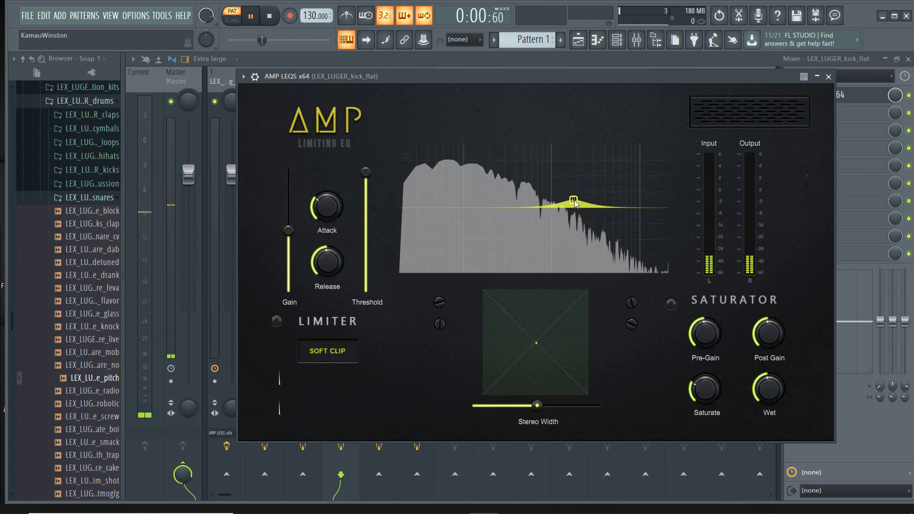
click(670, 304)
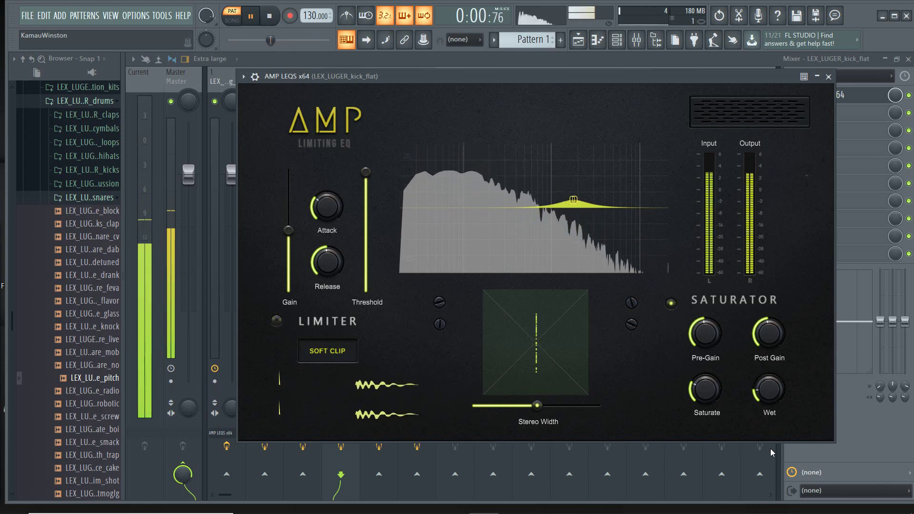
drag(705, 333, 699, 232)
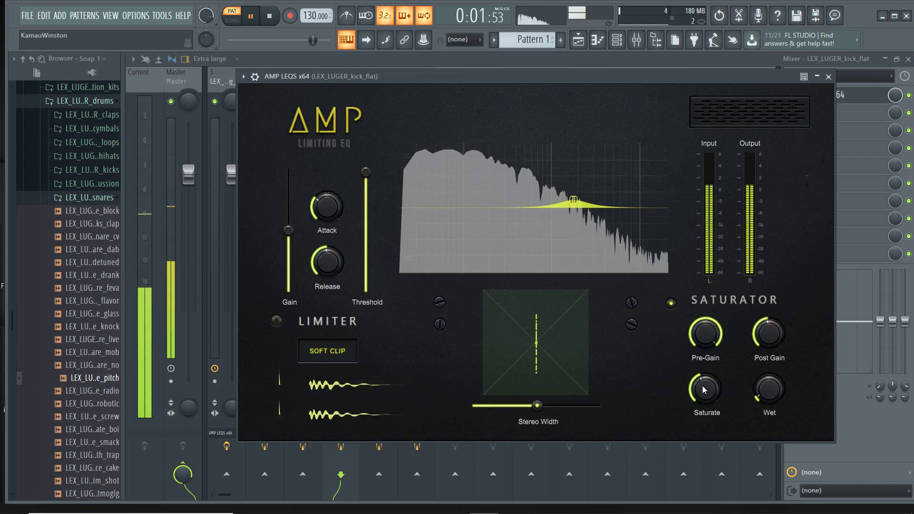
Step: Enable the limiter on the kick, try its Soft Clip option, and turn the attack down to near minimum
click(276, 320)
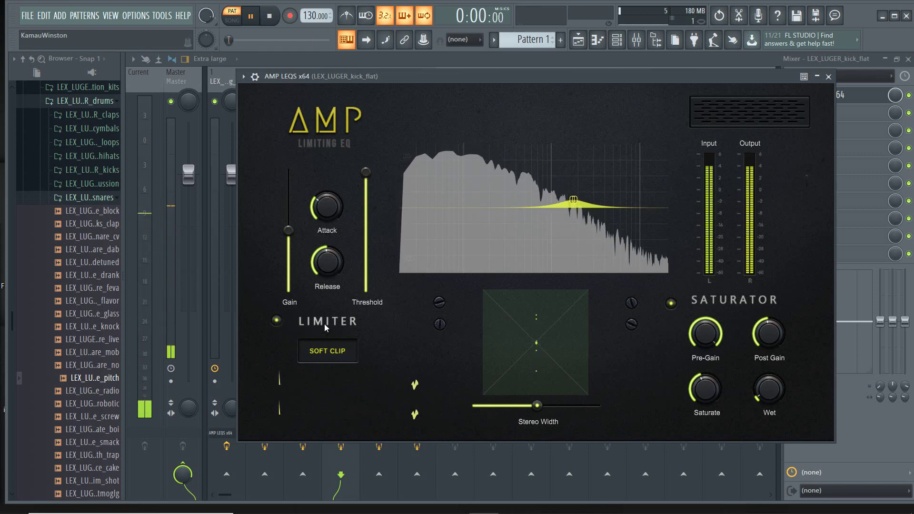
click(336, 351)
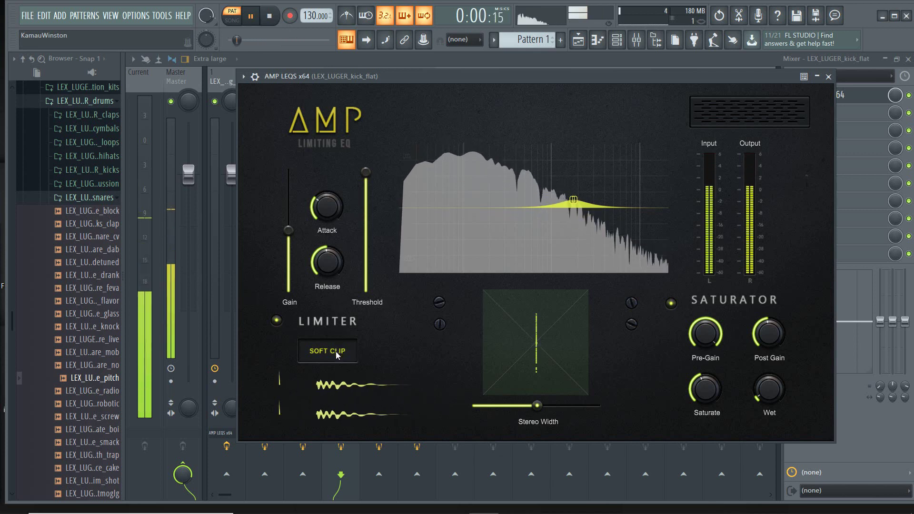
click(336, 356)
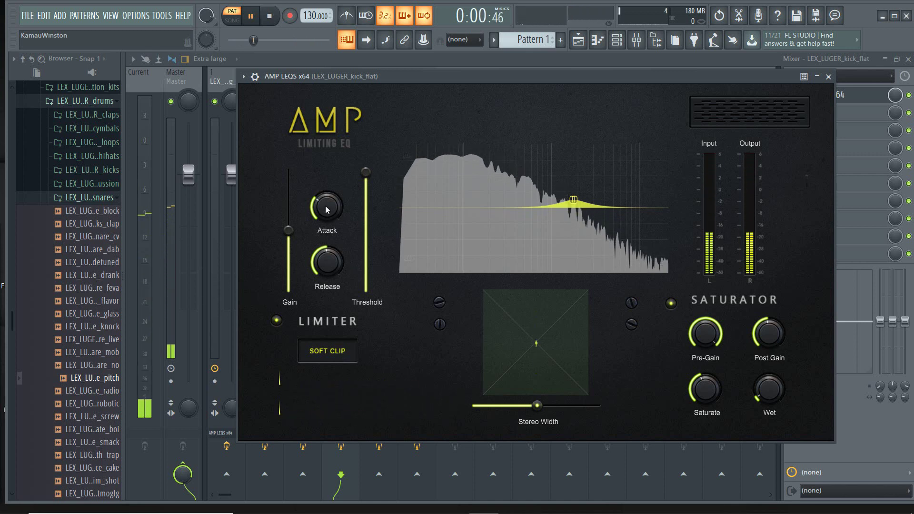
drag(327, 209, 332, 325)
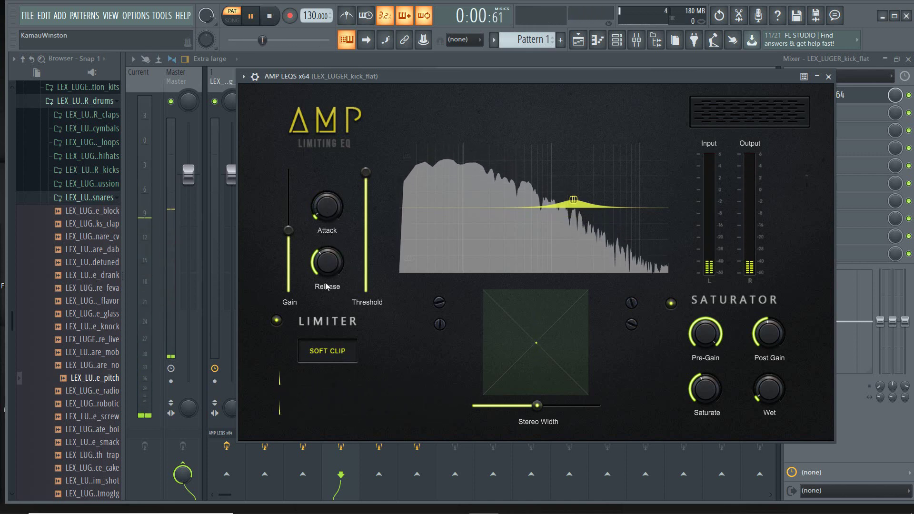
Step: Raise the kick limiter's Gain to about three quarters of its range and lower its Threshold slightly
drag(289, 230, 290, 211)
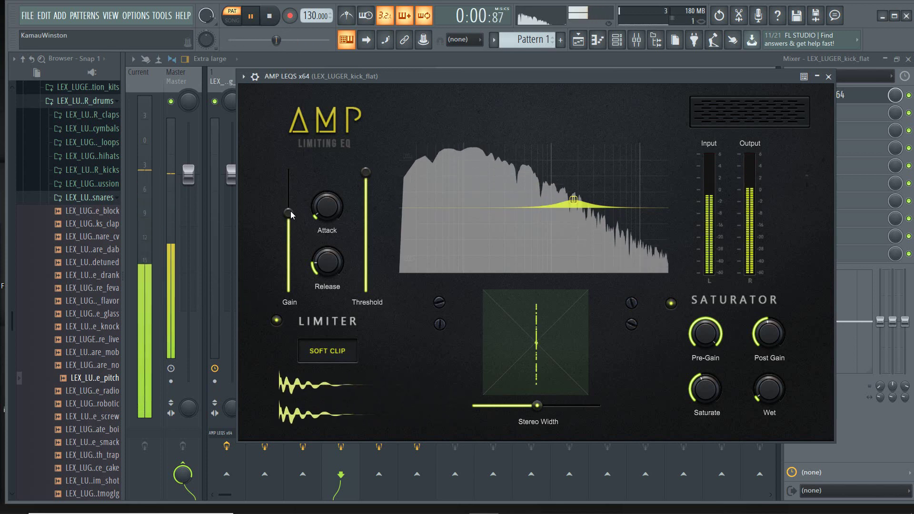
drag(368, 169, 370, 193)
drag(288, 213, 289, 198)
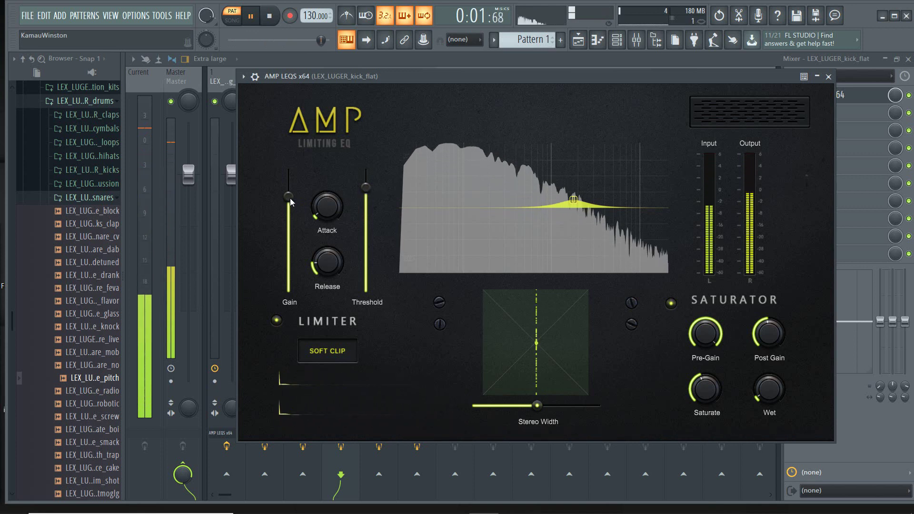
drag(290, 198, 294, 204)
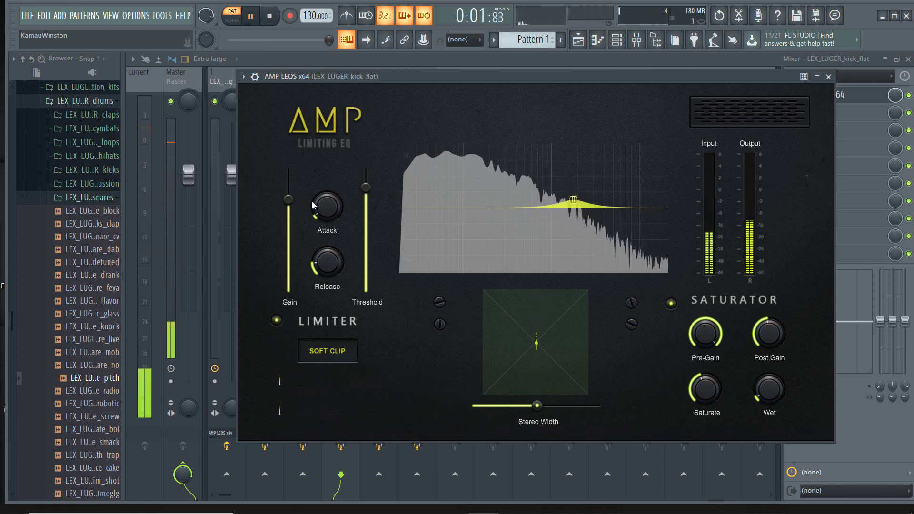
Step: Change the kick's upper-mid EQ band to Low Pass and move its cutoff to the middle of the spectrum
drag(574, 200, 570, 260)
scroll(569, 259, up, 3)
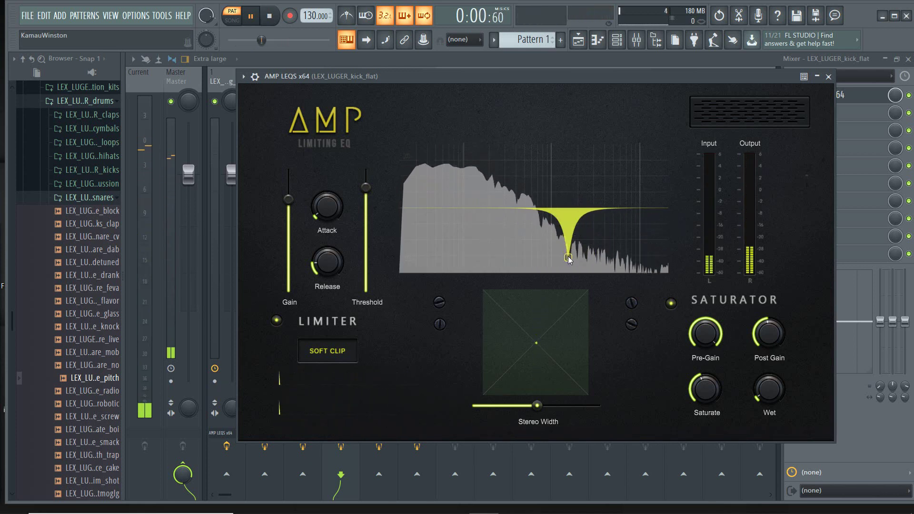
drag(570, 259, 620, 231)
right_click(620, 230)
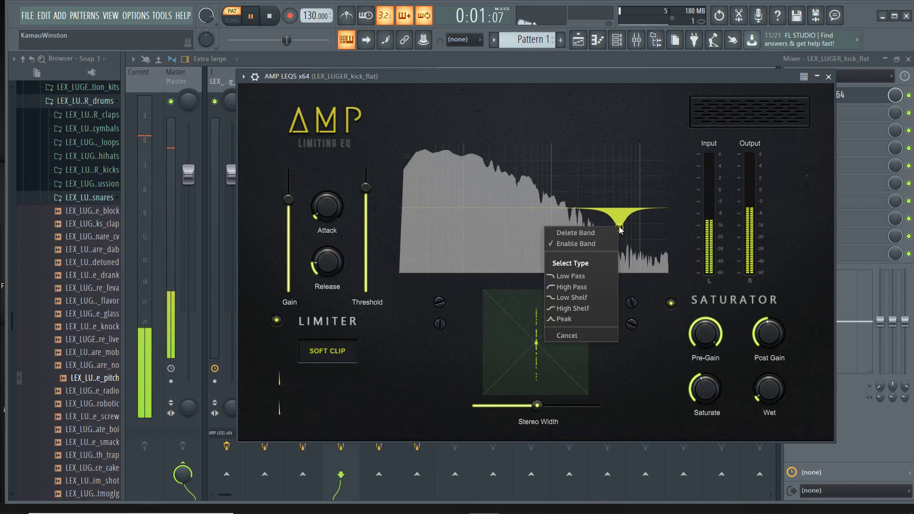
click(587, 276)
drag(619, 228, 527, 231)
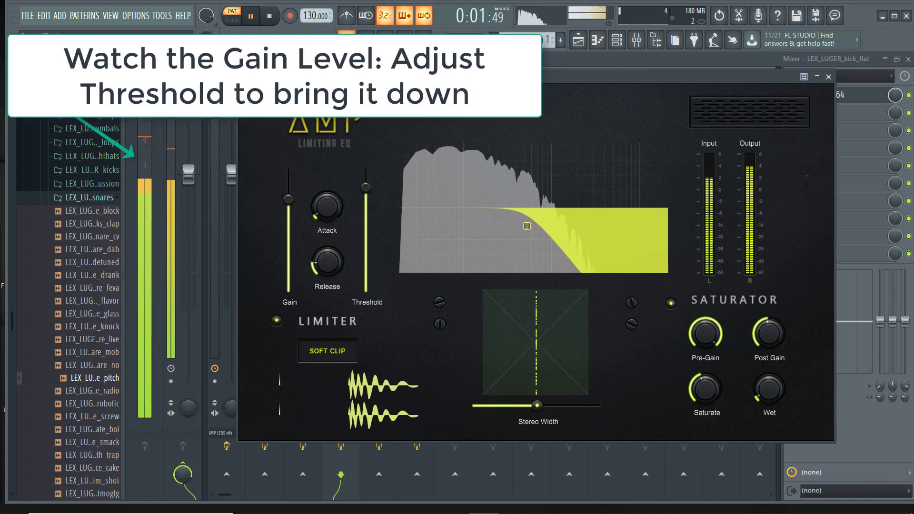
Step: Uncover the mixer meters and lower the kick limiter's Threshold to about half to bring the level down
drag(666, 77, 780, 82)
drag(481, 198, 485, 253)
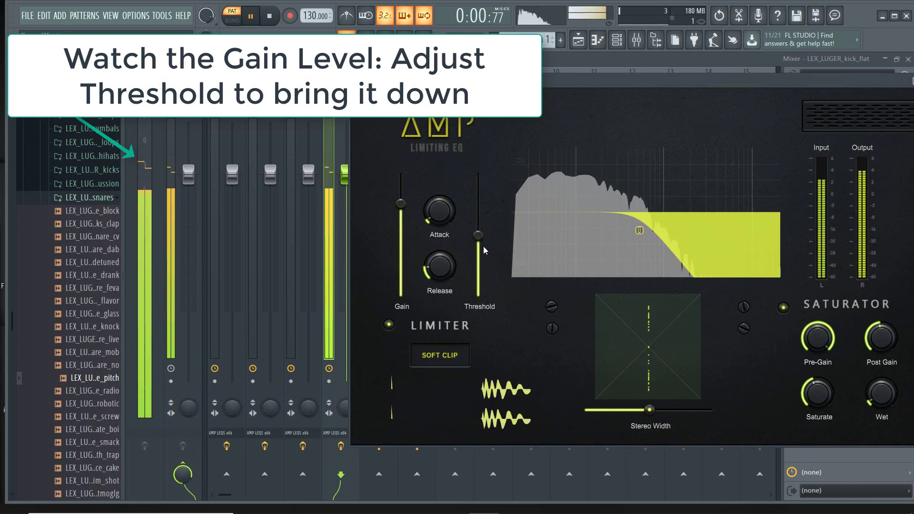
drag(481, 237, 479, 232)
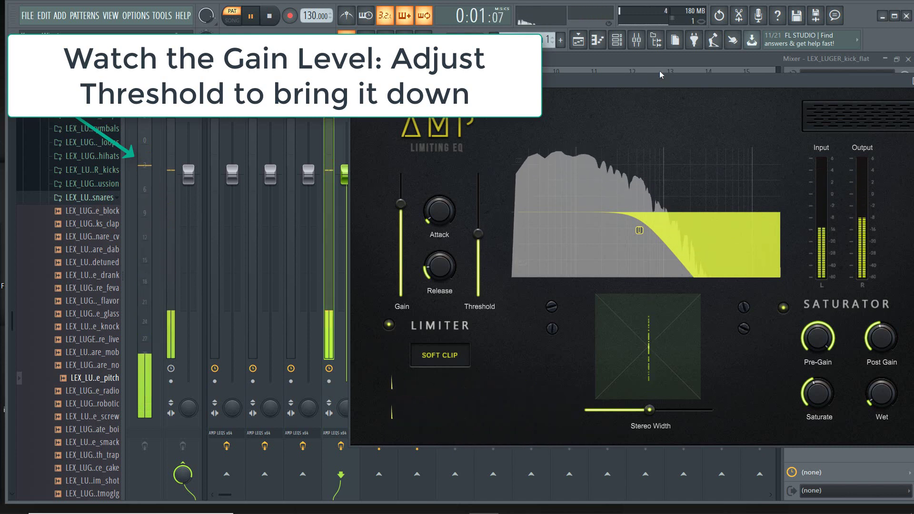
drag(659, 80, 566, 86)
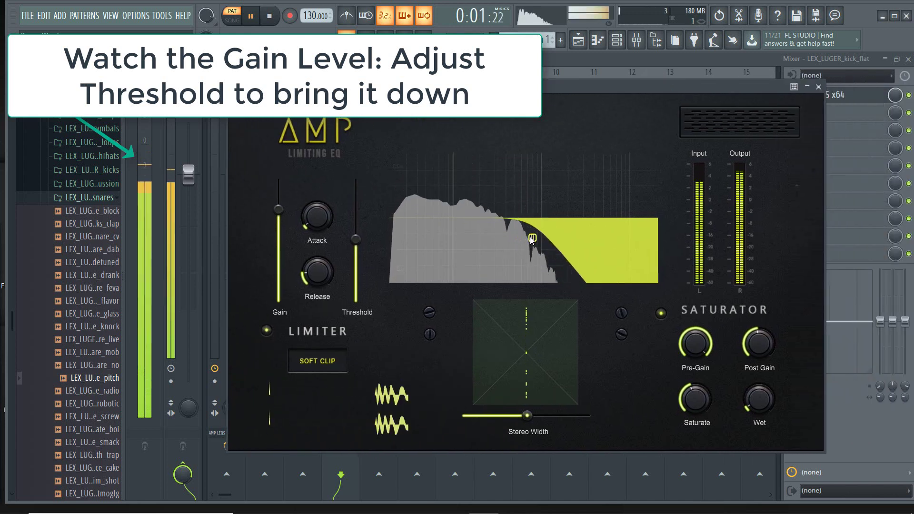
Step: Fine-tune the kick's low-pass cutoff with a small low-end boost, and reduce Stereo Width to minimum
drag(521, 240, 537, 239)
drag(433, 220, 410, 204)
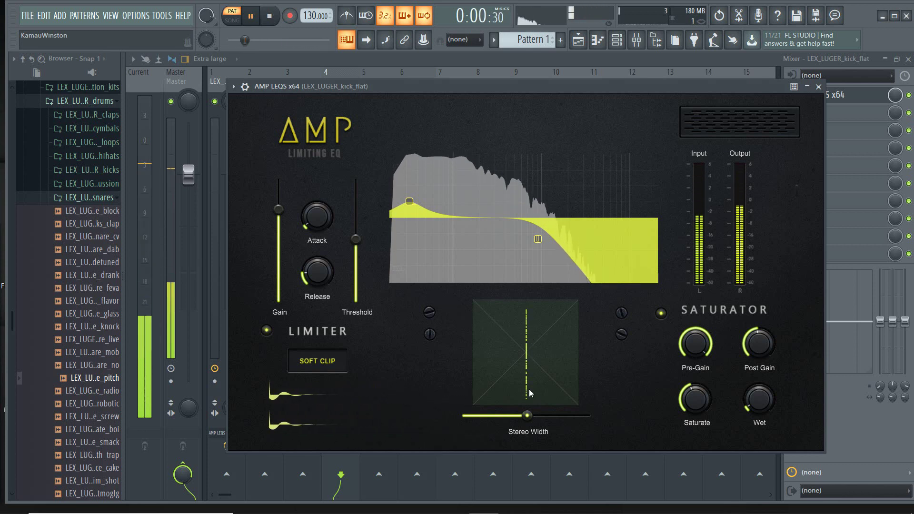
drag(527, 415, 430, 415)
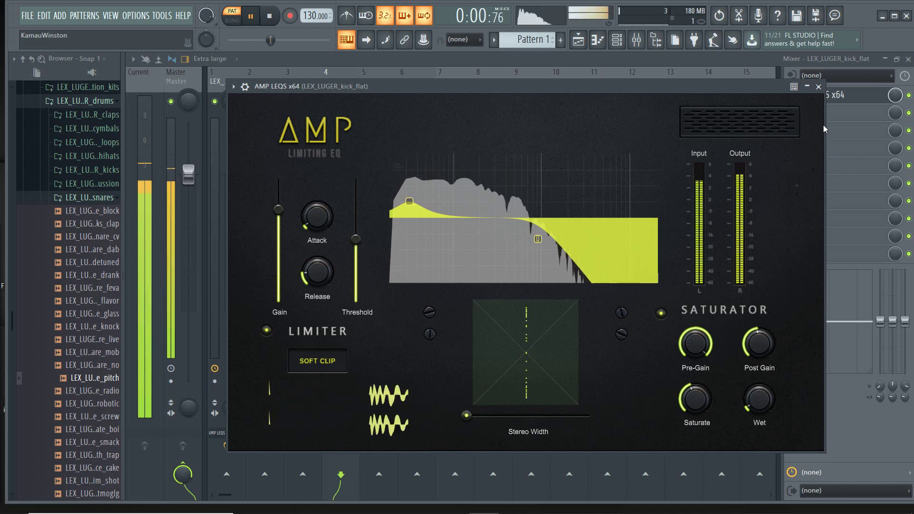
Step: Close the kick's effect window and compare the kick with its track effects off and on
click(818, 87)
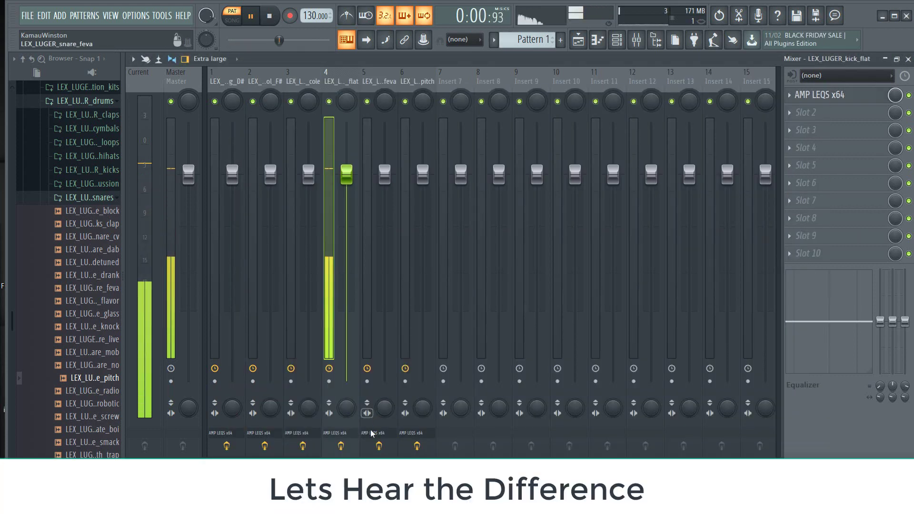
click(346, 450)
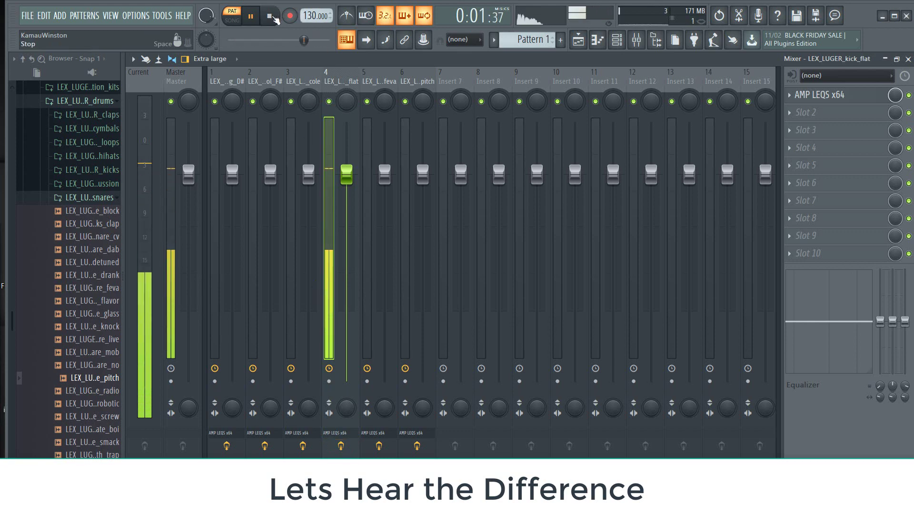
key(space)
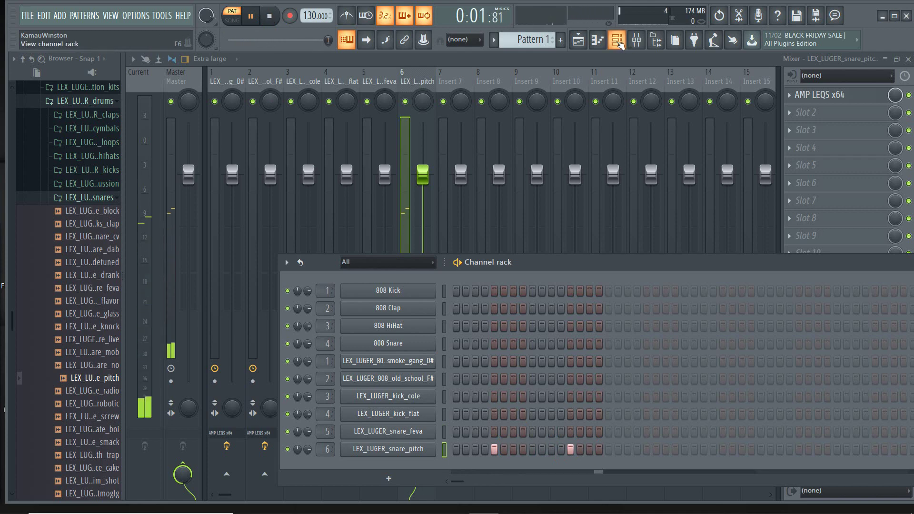
Step: Open AMP LEQS x64 on the LEX_LUGER_snare_pitch track and add a High Pass band that cuts the low end
key(F6)
click(824, 99)
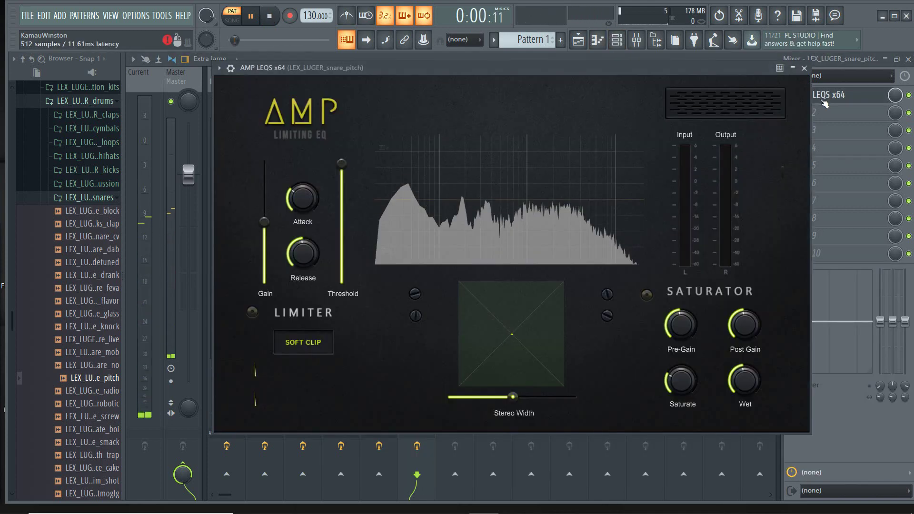
double_click(406, 205)
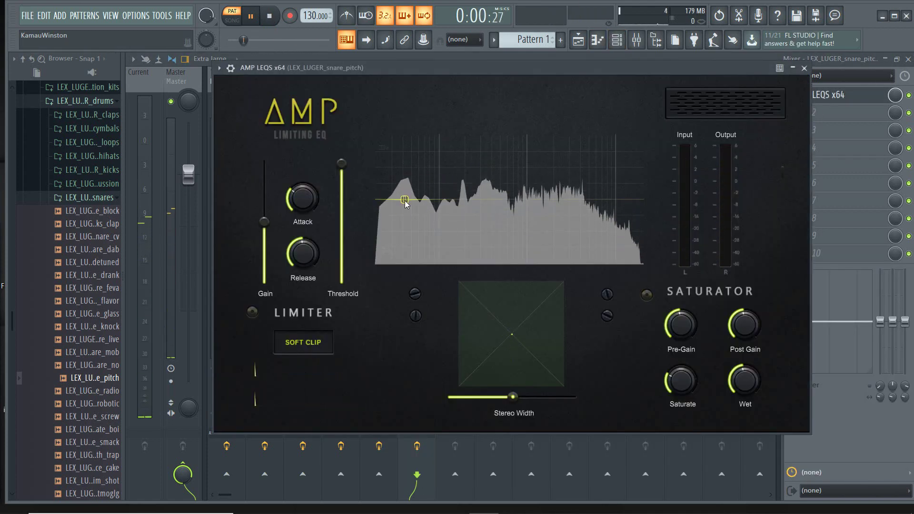
right_click(404, 200)
click(432, 271)
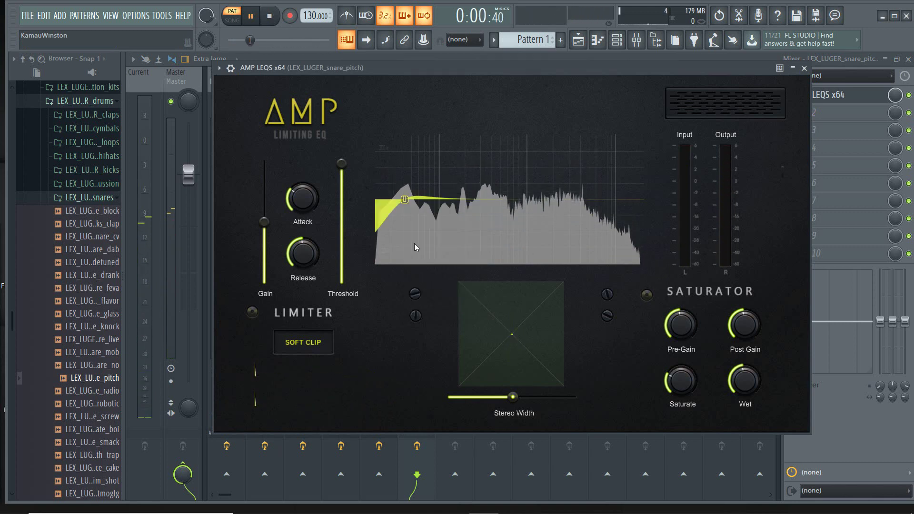
drag(404, 200, 435, 206)
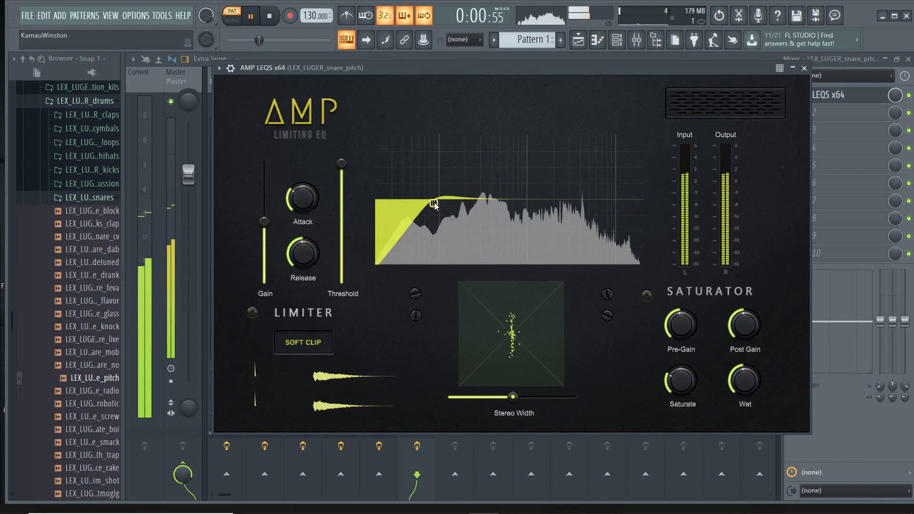
Step: Add a narrow, slight peak boost on the snare's low-mid resonance in the EQ
double_click(493, 199)
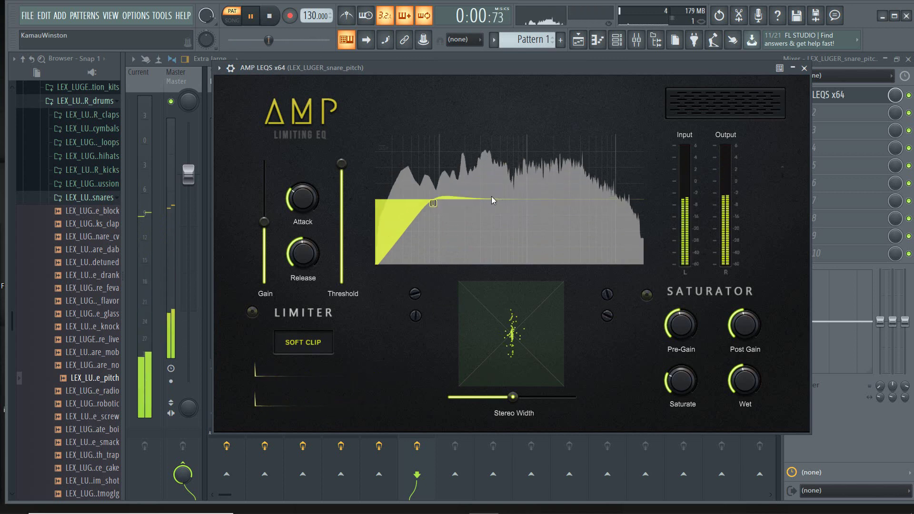
mouse_move(492, 197)
mouse_down()
mouse_move(492, 187)
mouse_move(484, 191)
mouse_up()
scroll(492, 188, up, 3)
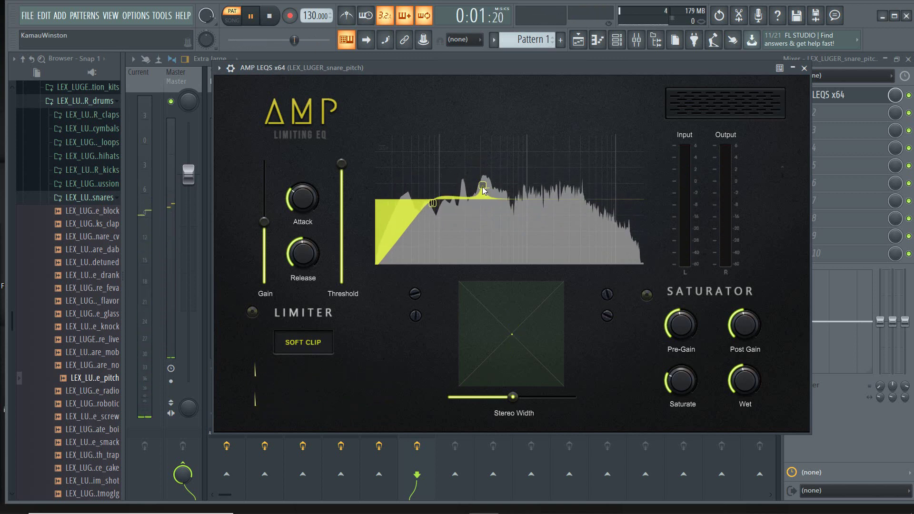
drag(483, 189, 486, 190)
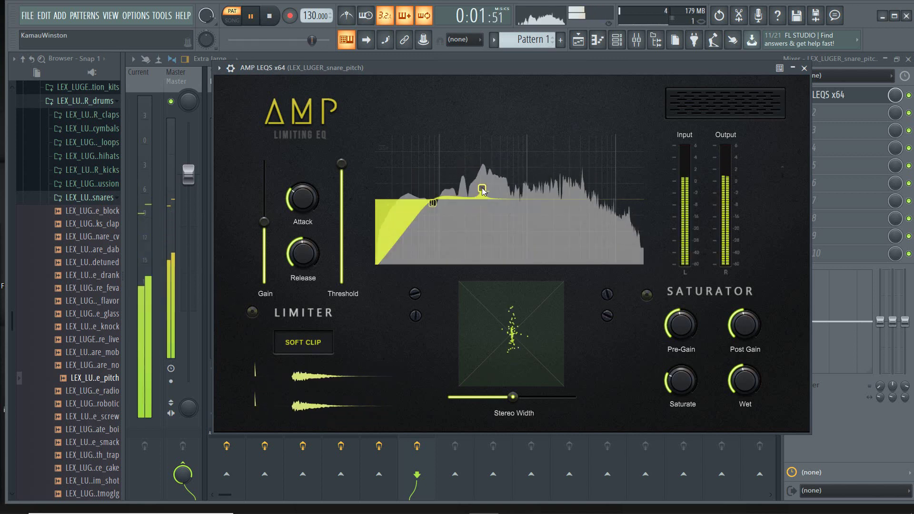
Step: Add a High Shelf band on the snare's EQ with a slight boost of the high frequencies
double_click(599, 197)
right_click(599, 197)
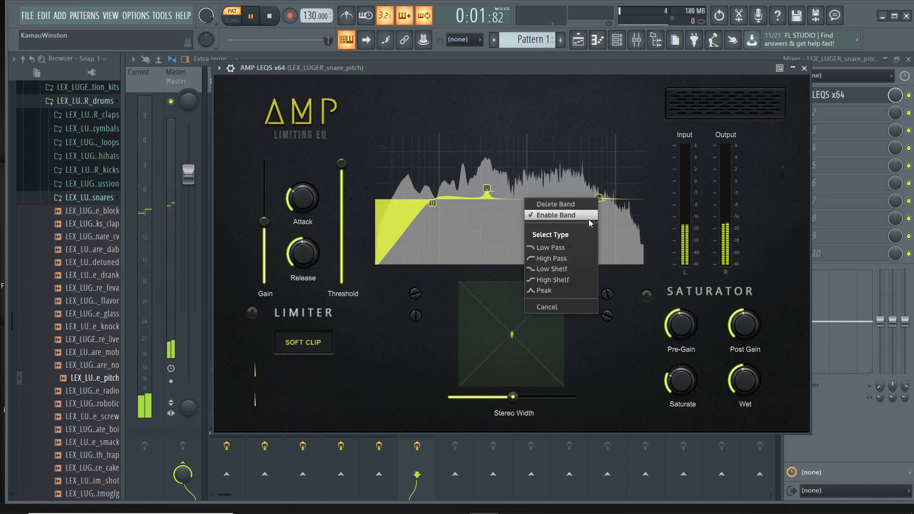
click(581, 279)
drag(599, 197, 572, 192)
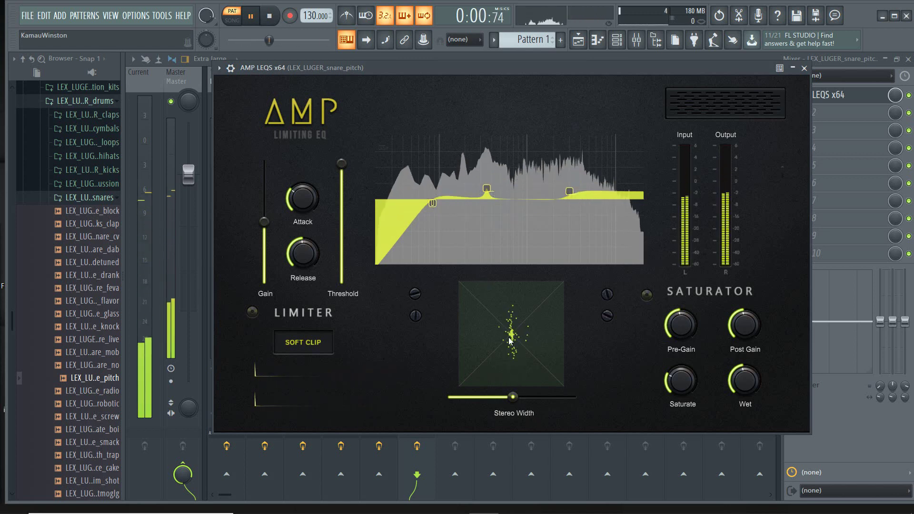
Step: Widen the snare's Stereo Width to near maximum and enable the saturator with maximum Pre-Gain and low Saturate and Wet
drag(513, 397, 647, 400)
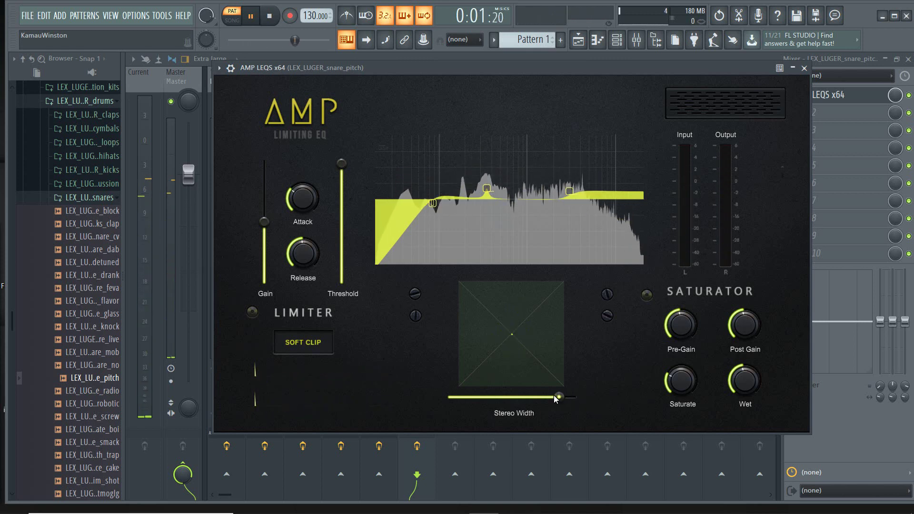
drag(572, 399, 558, 399)
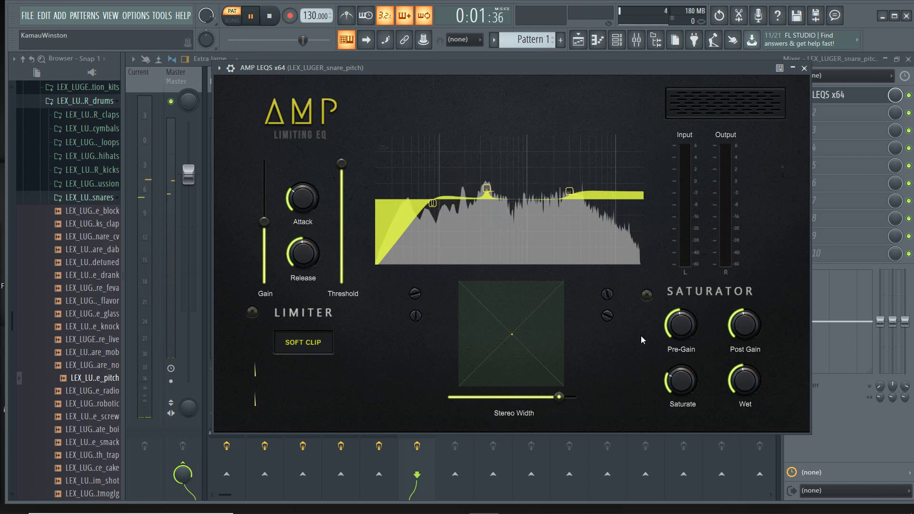
click(646, 295)
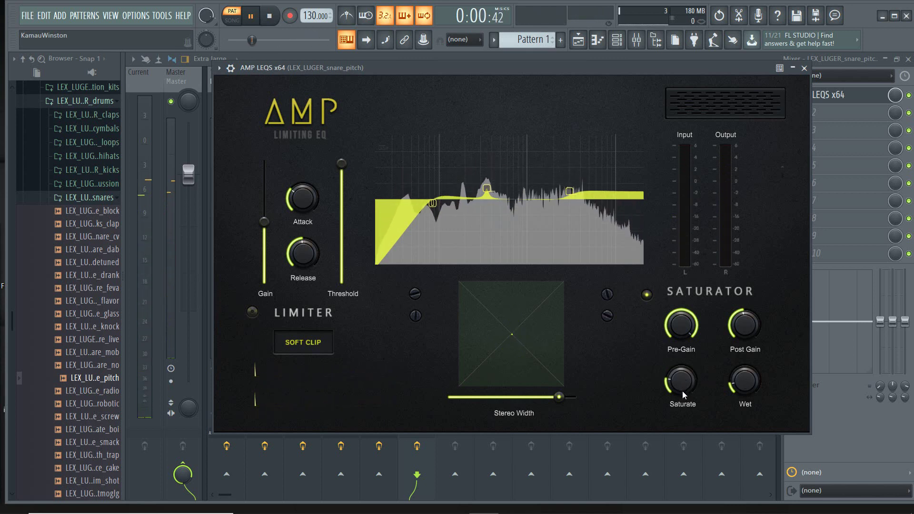
drag(682, 391, 686, 224)
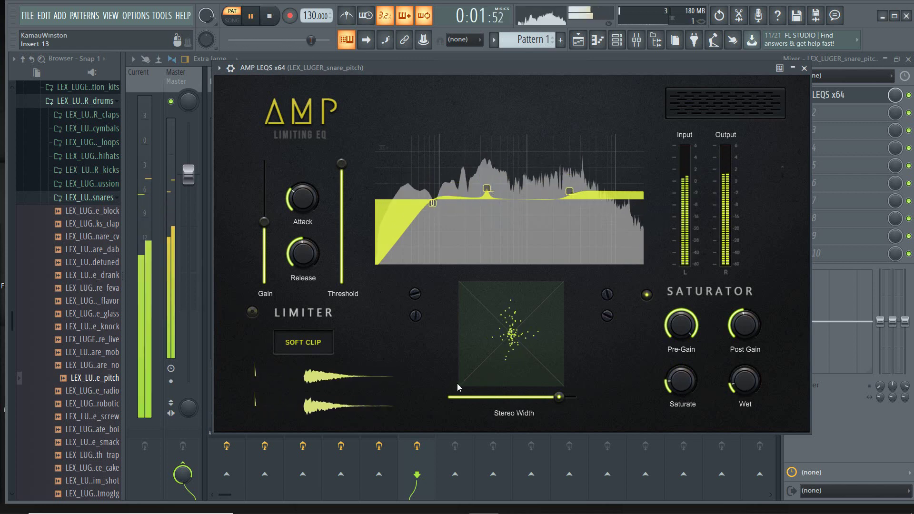
Step: Enable the snare's limiter with shorter attack and release, slightly raised Gain, and Threshold lowered by about a third
click(254, 313)
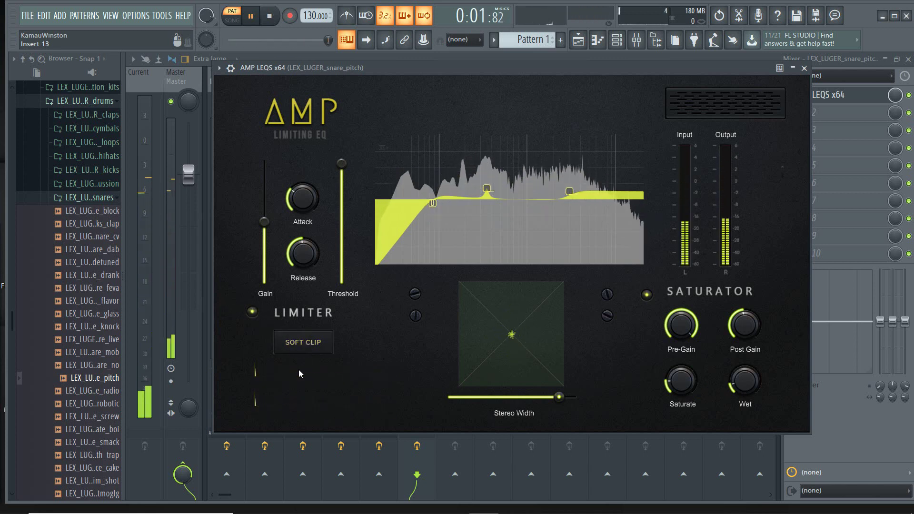
drag(303, 198, 303, 224)
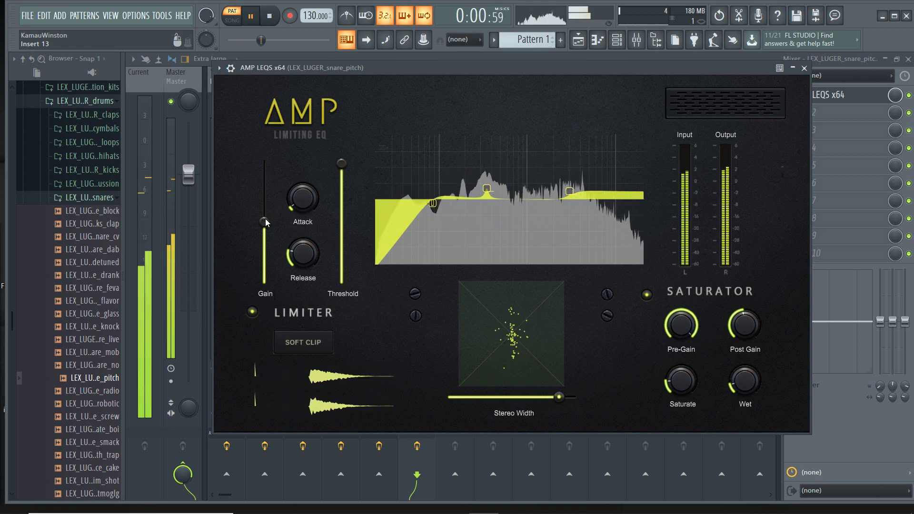
drag(265, 220, 267, 205)
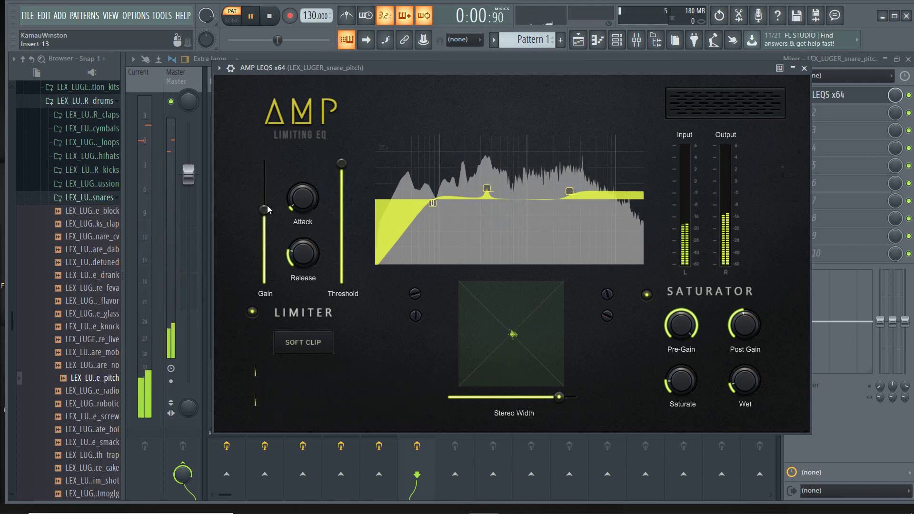
drag(343, 164, 343, 195)
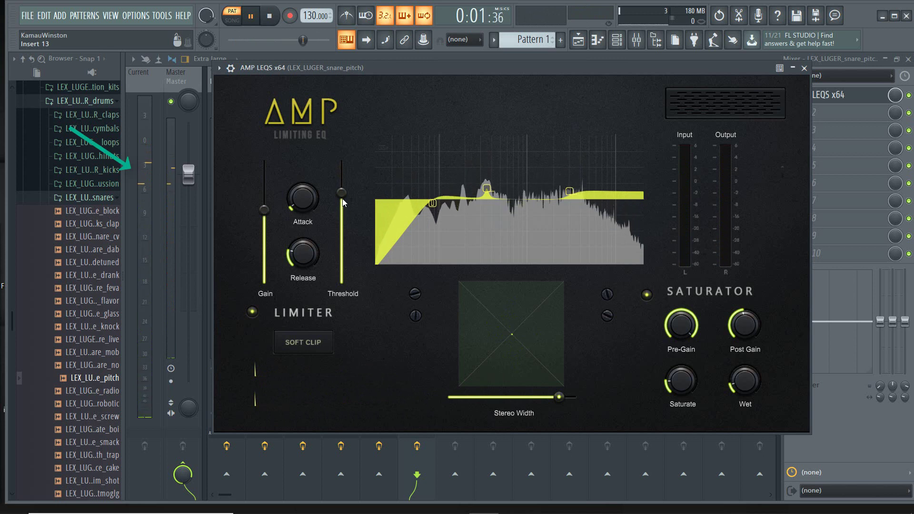
mouse_move(343, 200)
mouse_down()
mouse_move(341, 211)
mouse_move(341, 202)
mouse_up()
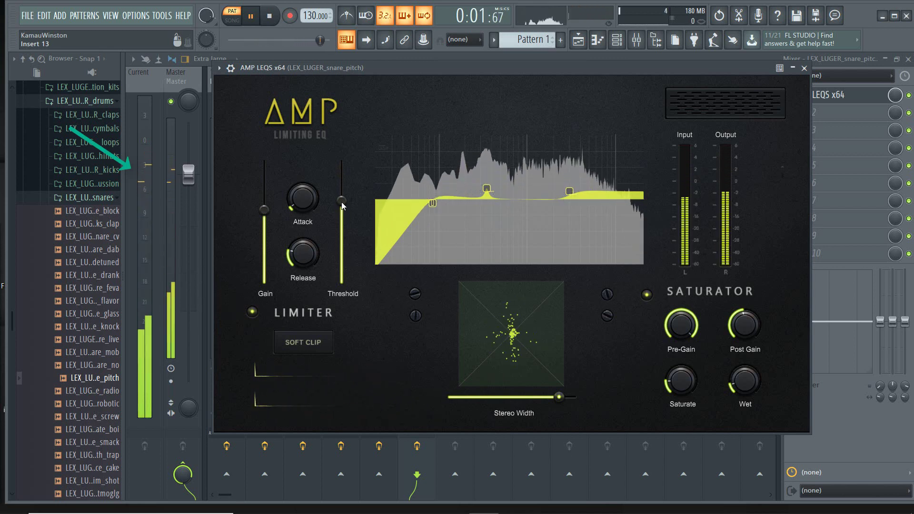
drag(341, 203, 342, 205)
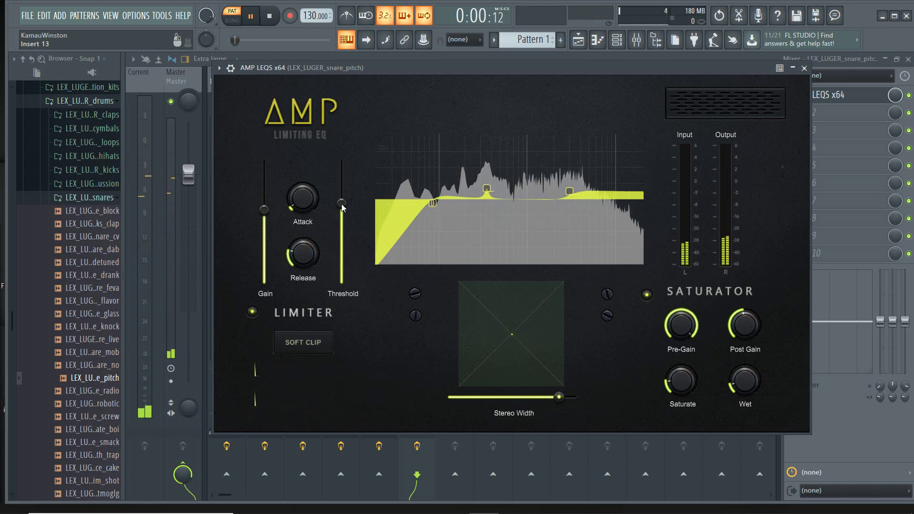
drag(342, 207, 343, 205)
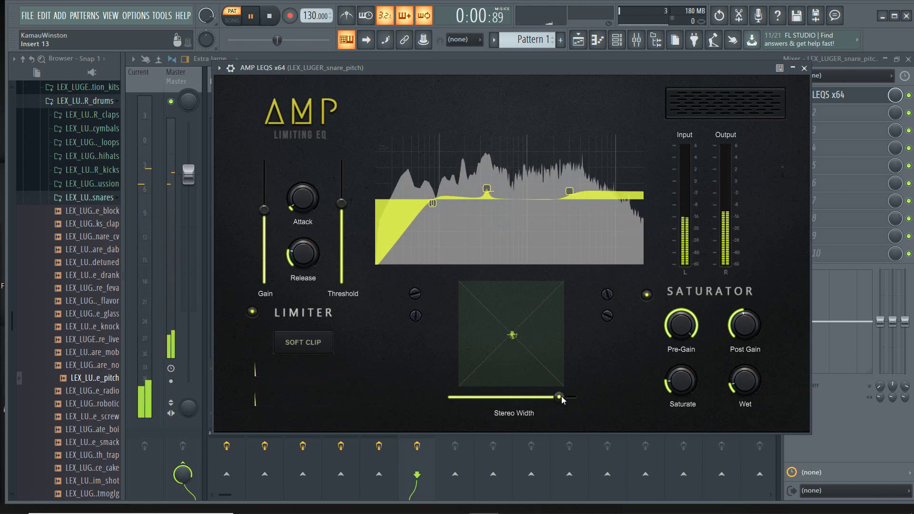
Step: Try the snare's Stereo Width at both extremes, finish at maximum, and open the playlist
drag(561, 398, 654, 393)
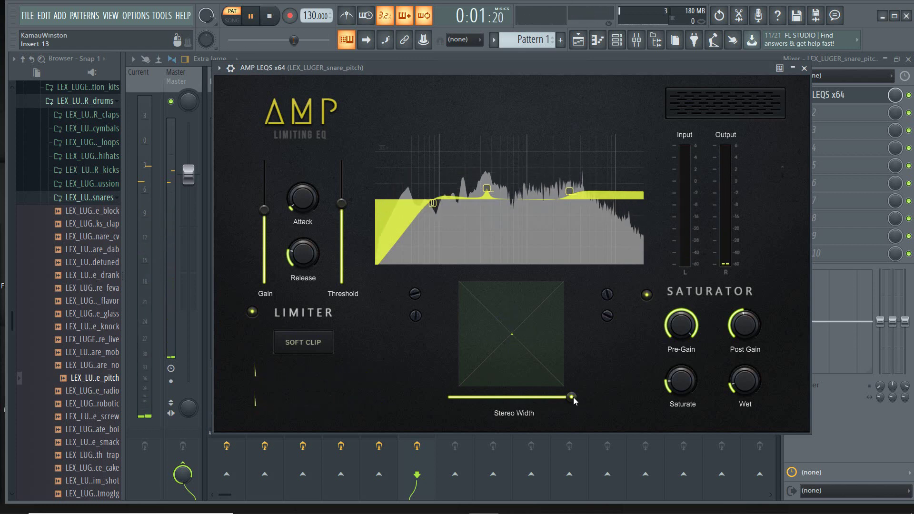
drag(573, 397, 325, 400)
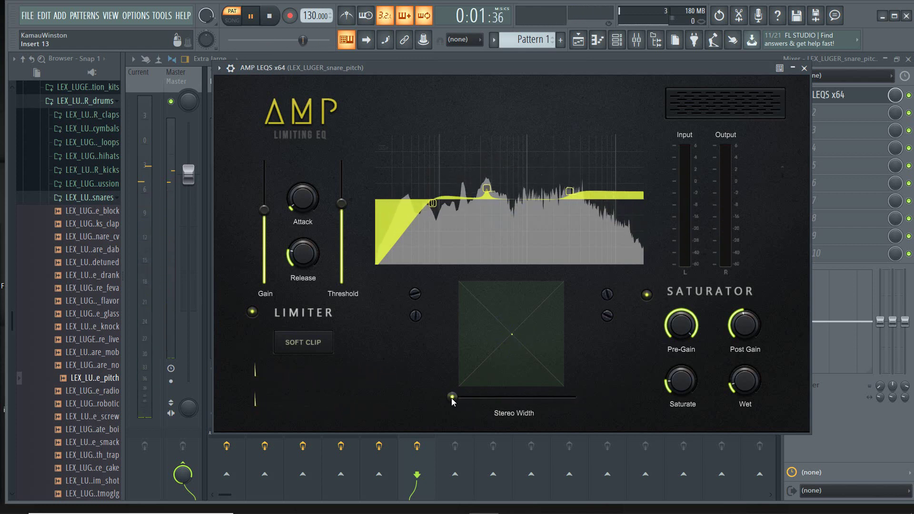
drag(451, 398, 655, 402)
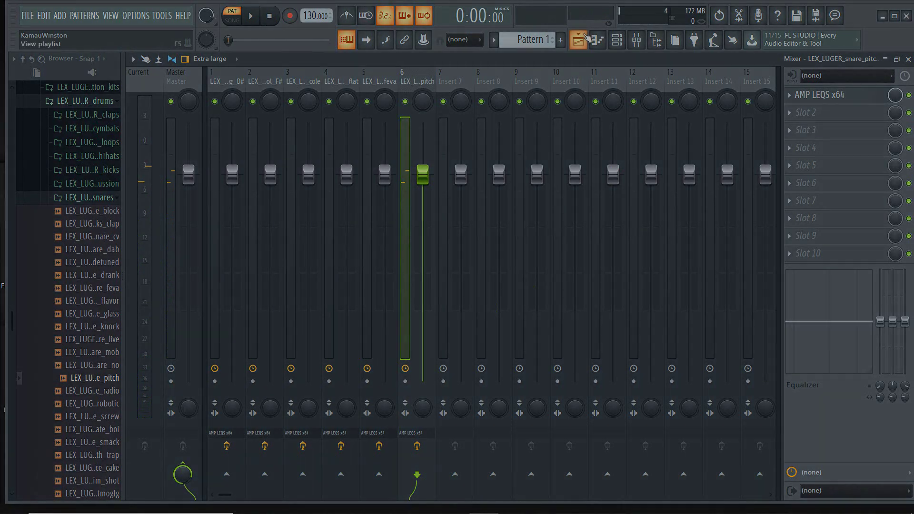
click(582, 40)
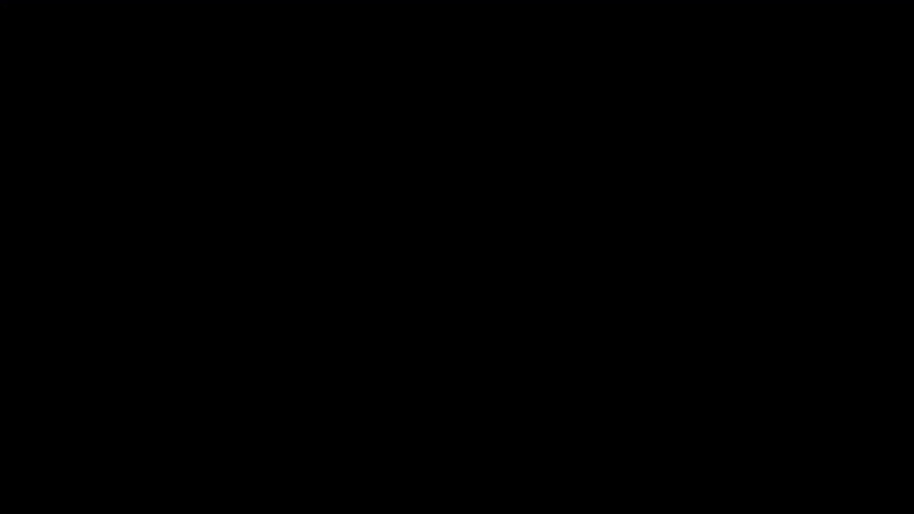